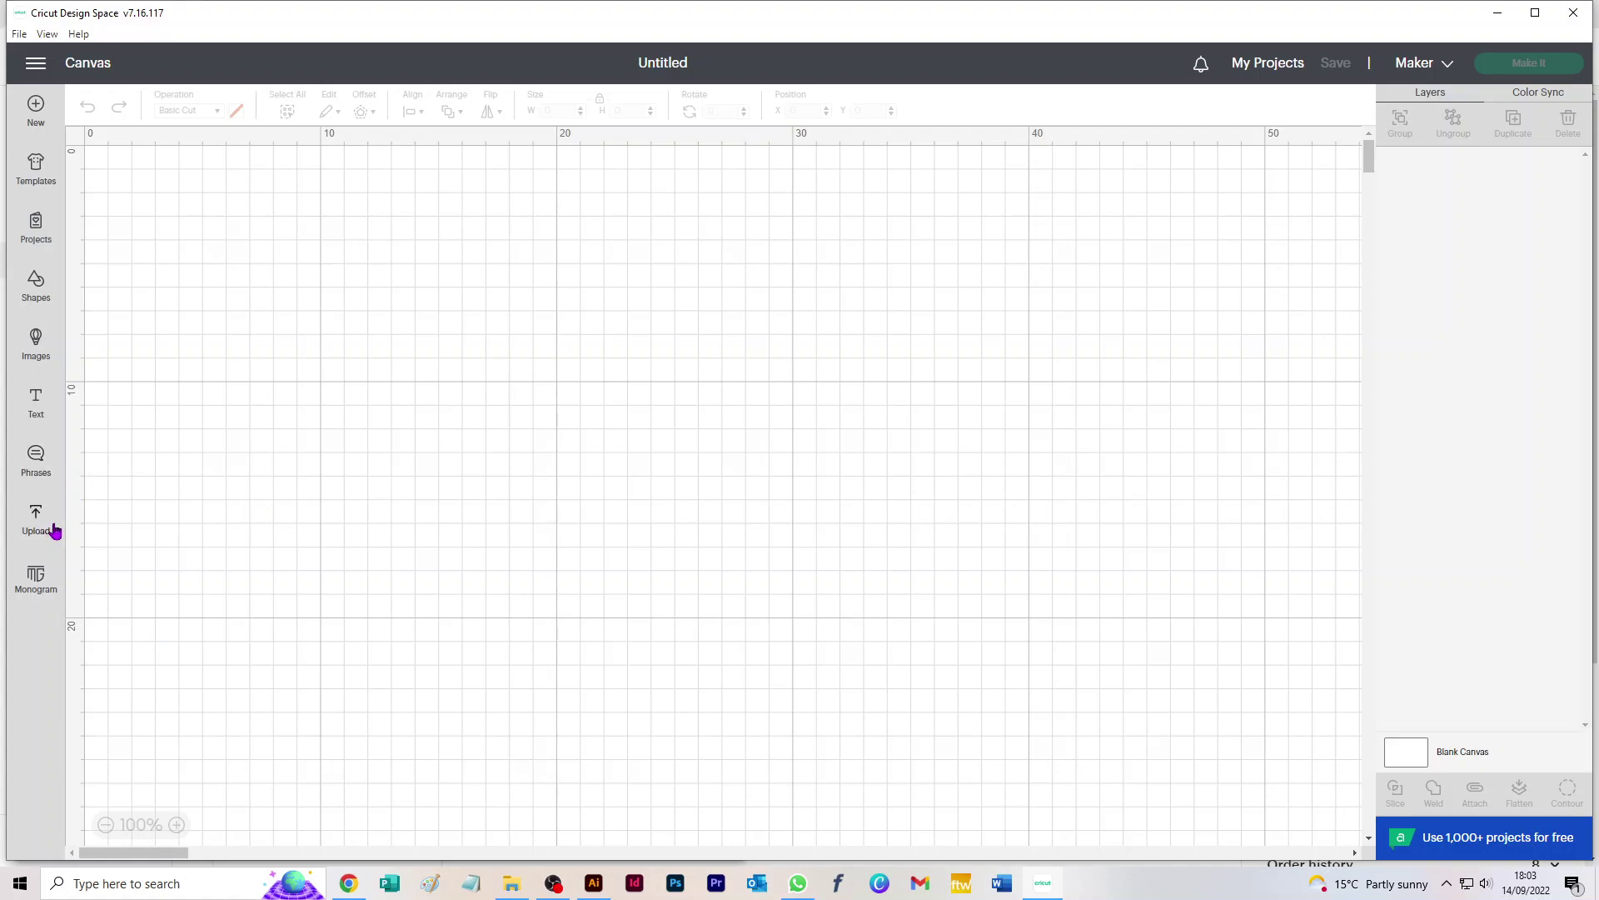
- Add the most recent uploaded blue and cream box template to the canvas and move it to about X 2.87, Y 2.03 cm
{"action": "left_click", "coordinate": [37, 528]}
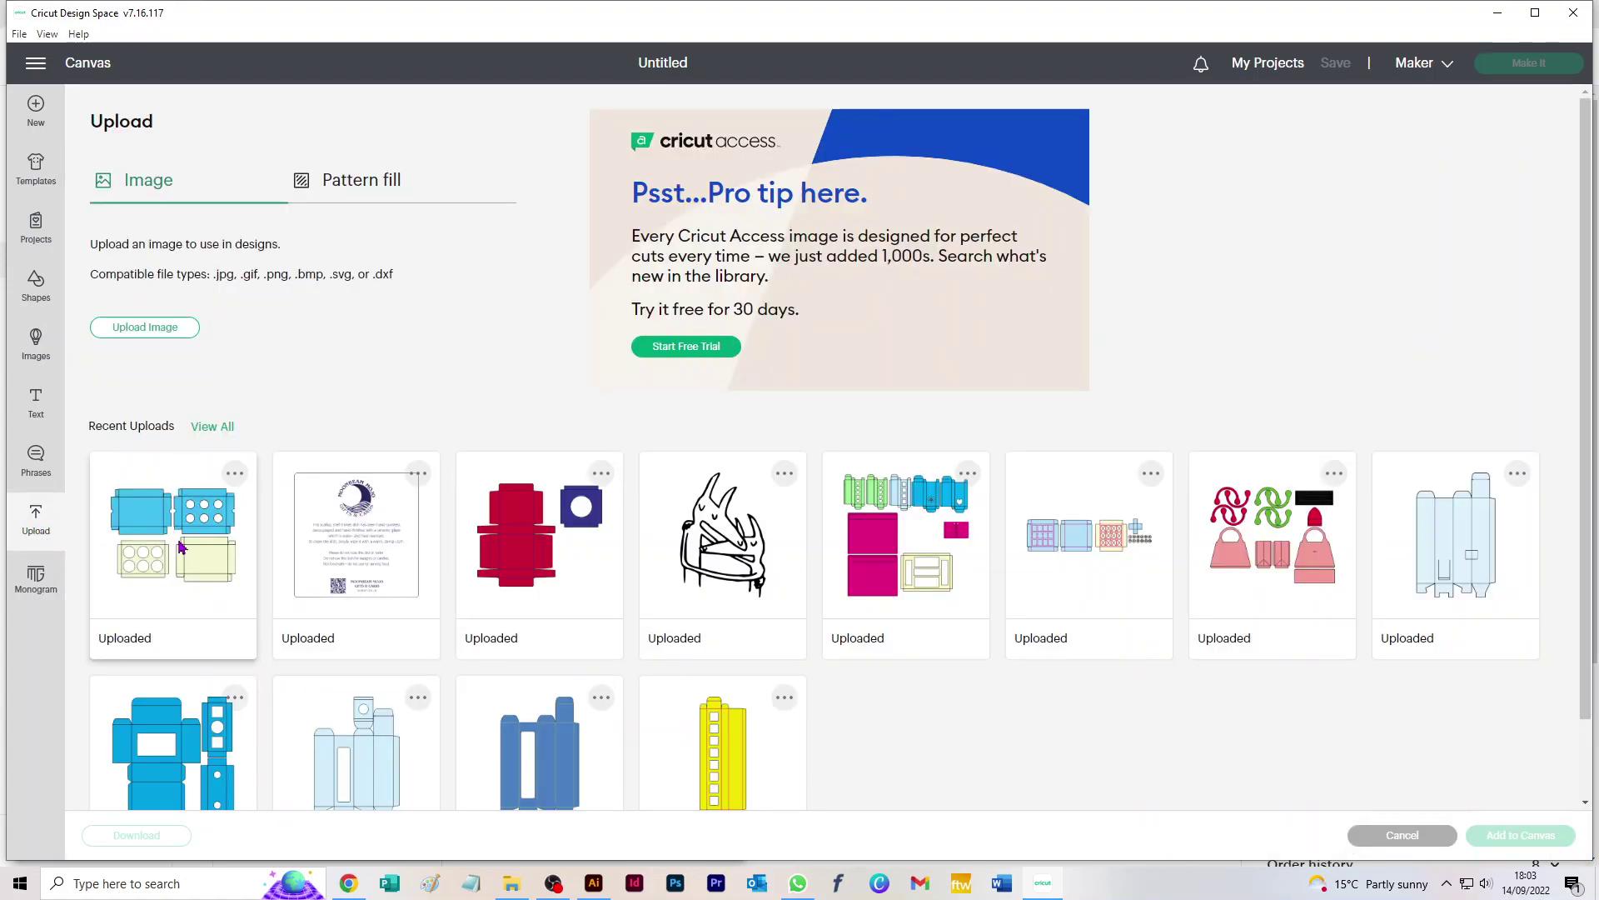
{"action": "left_click", "coordinate": [181, 543]}
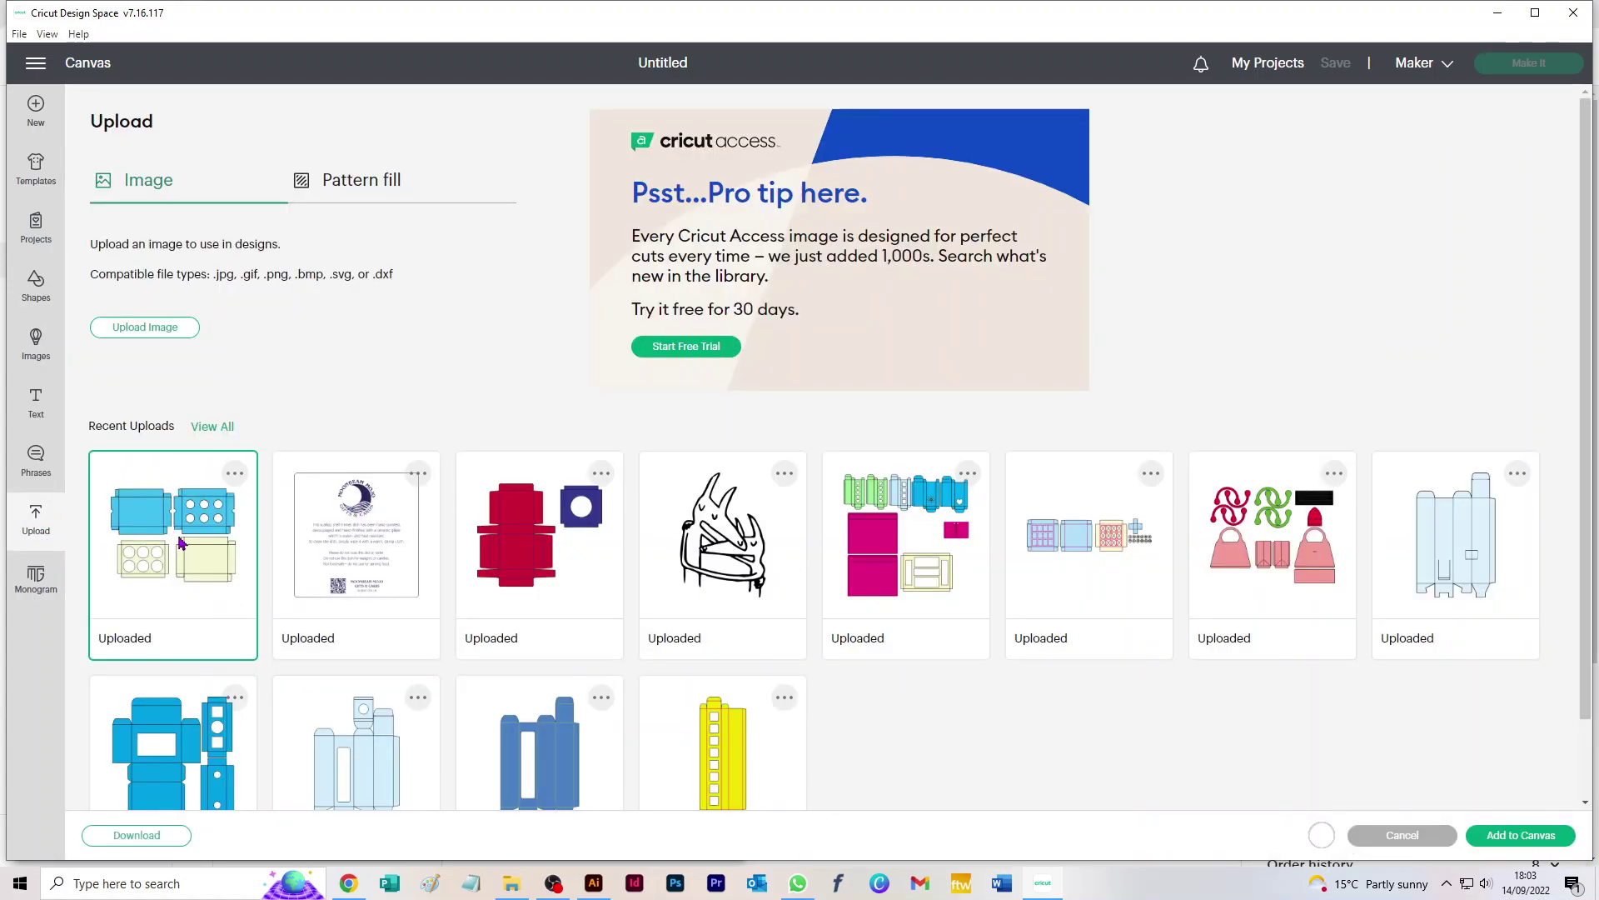
{"action": "left_click", "coordinate": [1513, 836]}
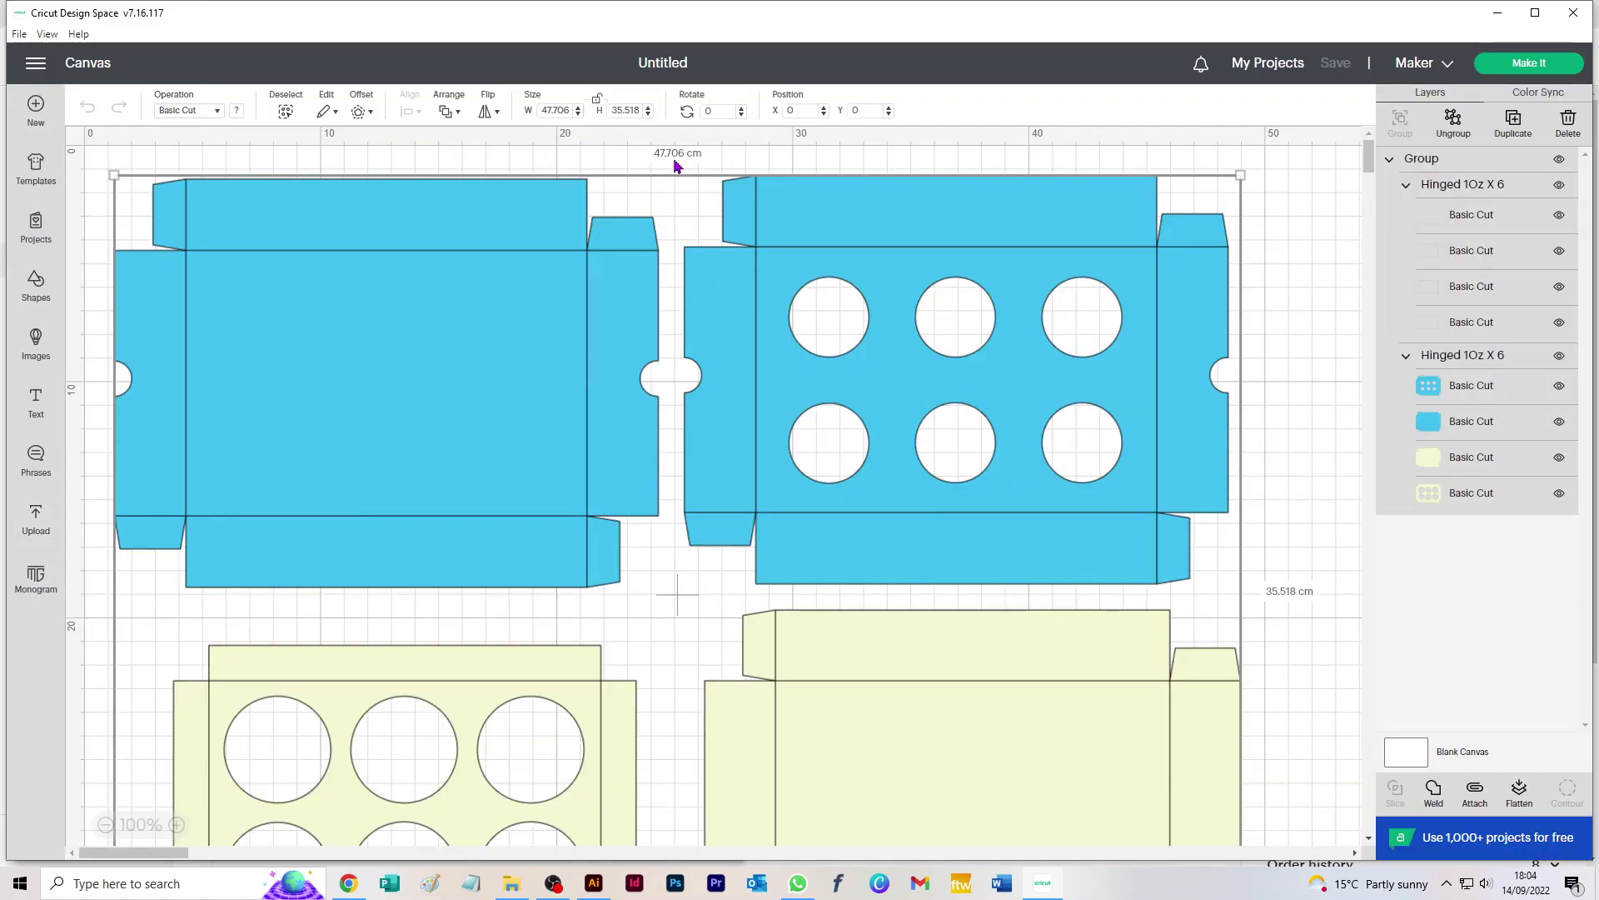
{"action": "left_click", "coordinate": [106, 824]}
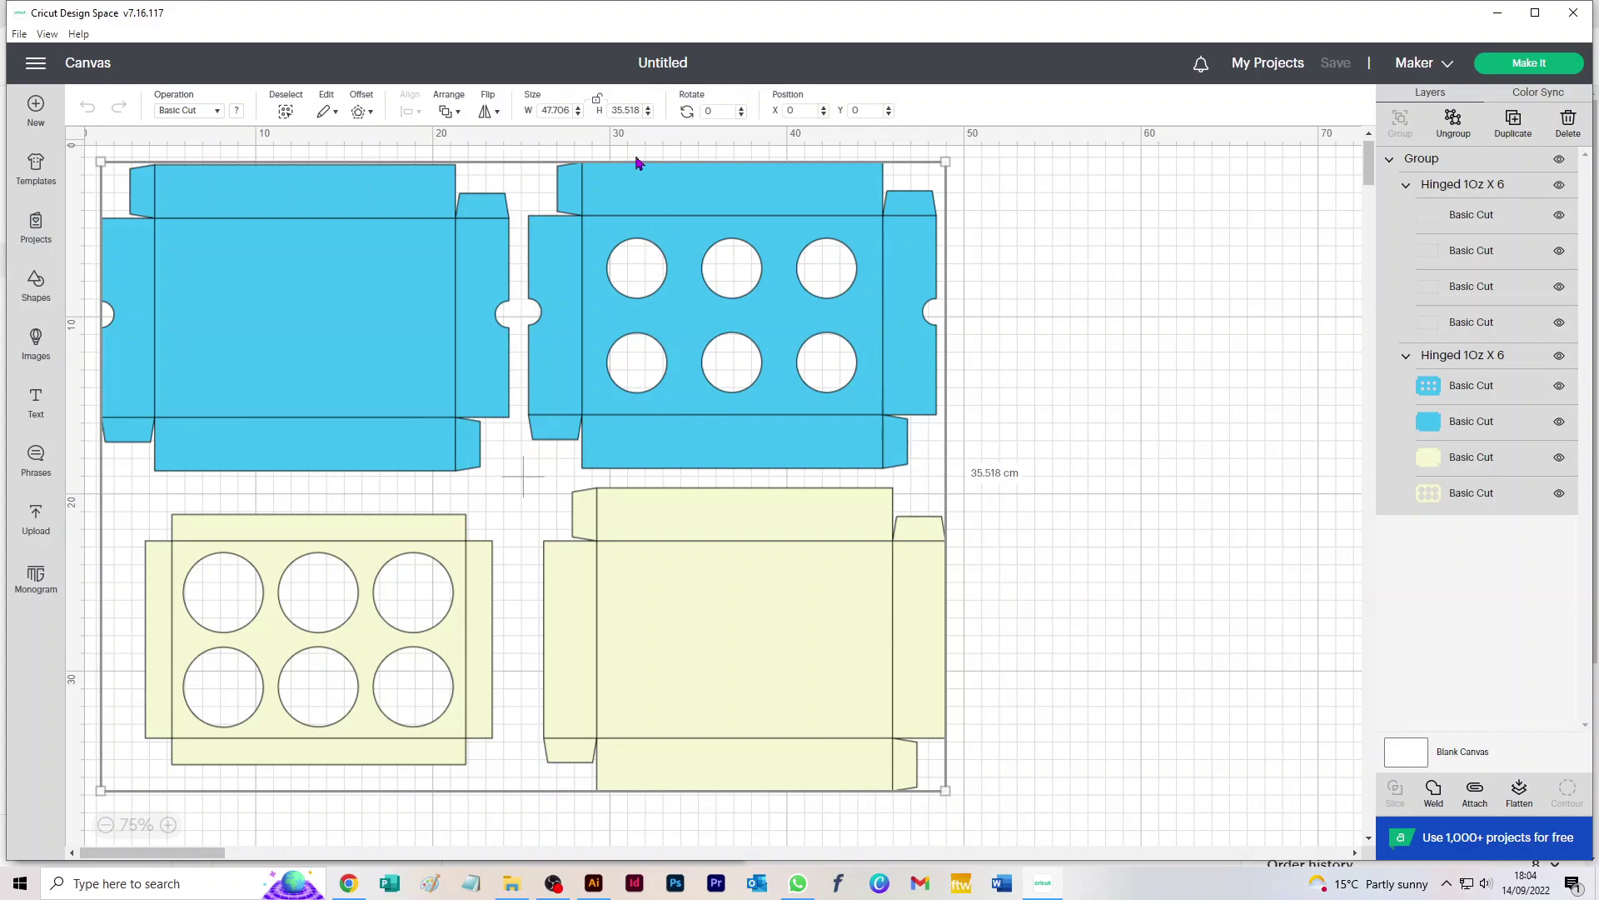
{"action": "left_click_drag", "start_coordinate": [618, 201], "coordinate": [645, 214]}
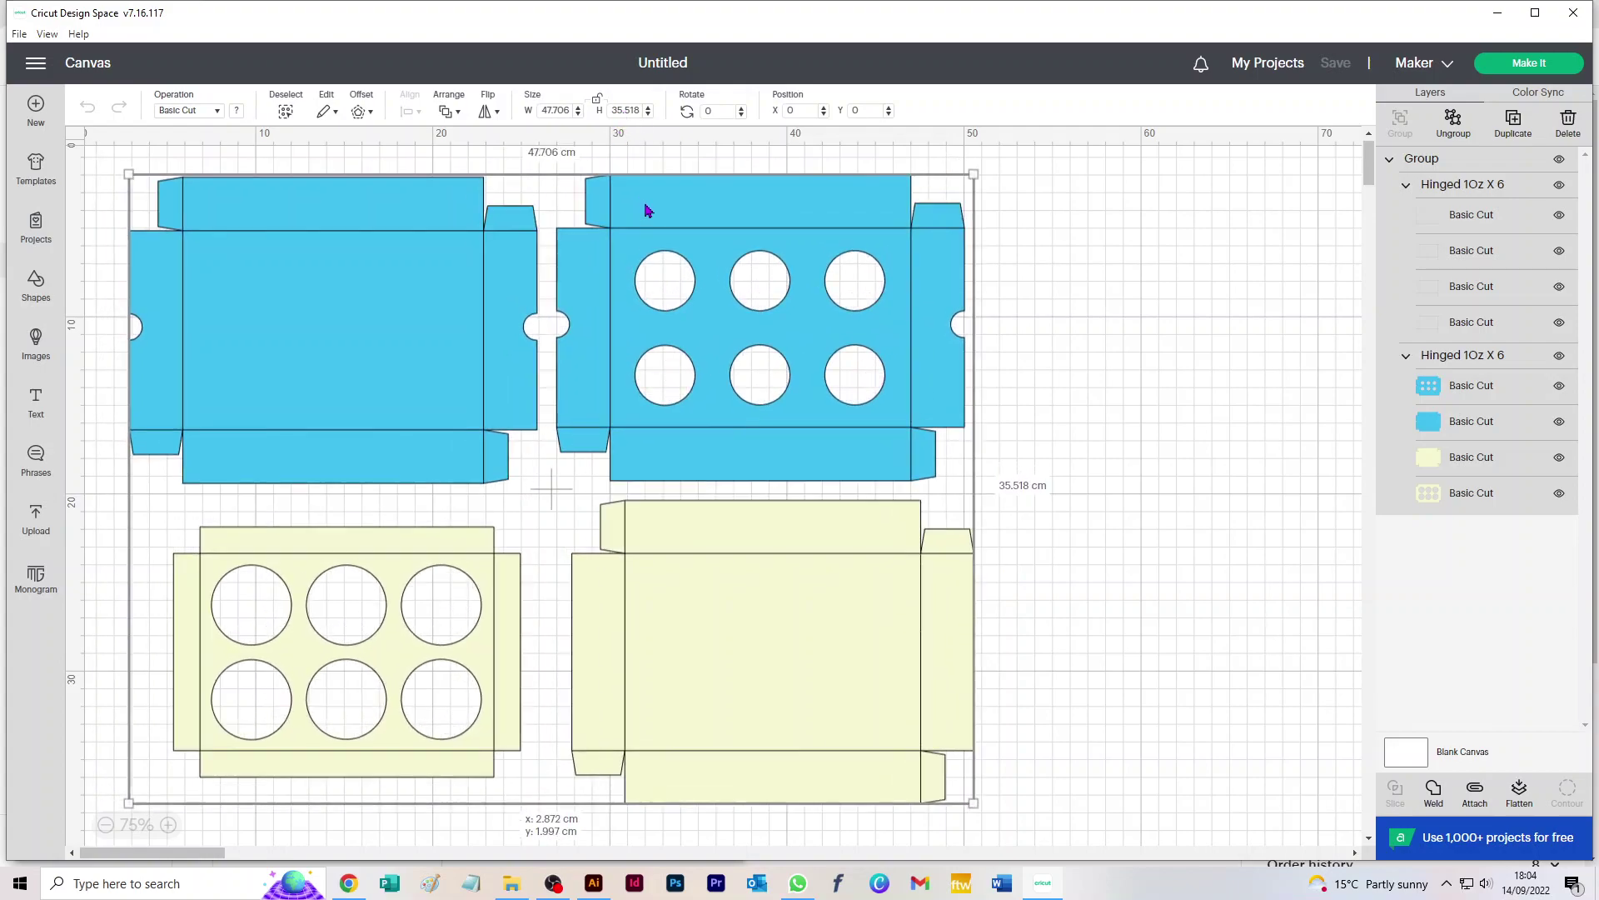
- Lock the template's proportions and set its width to 47.7 cm
{"action": "left_click", "coordinate": [559, 110]}
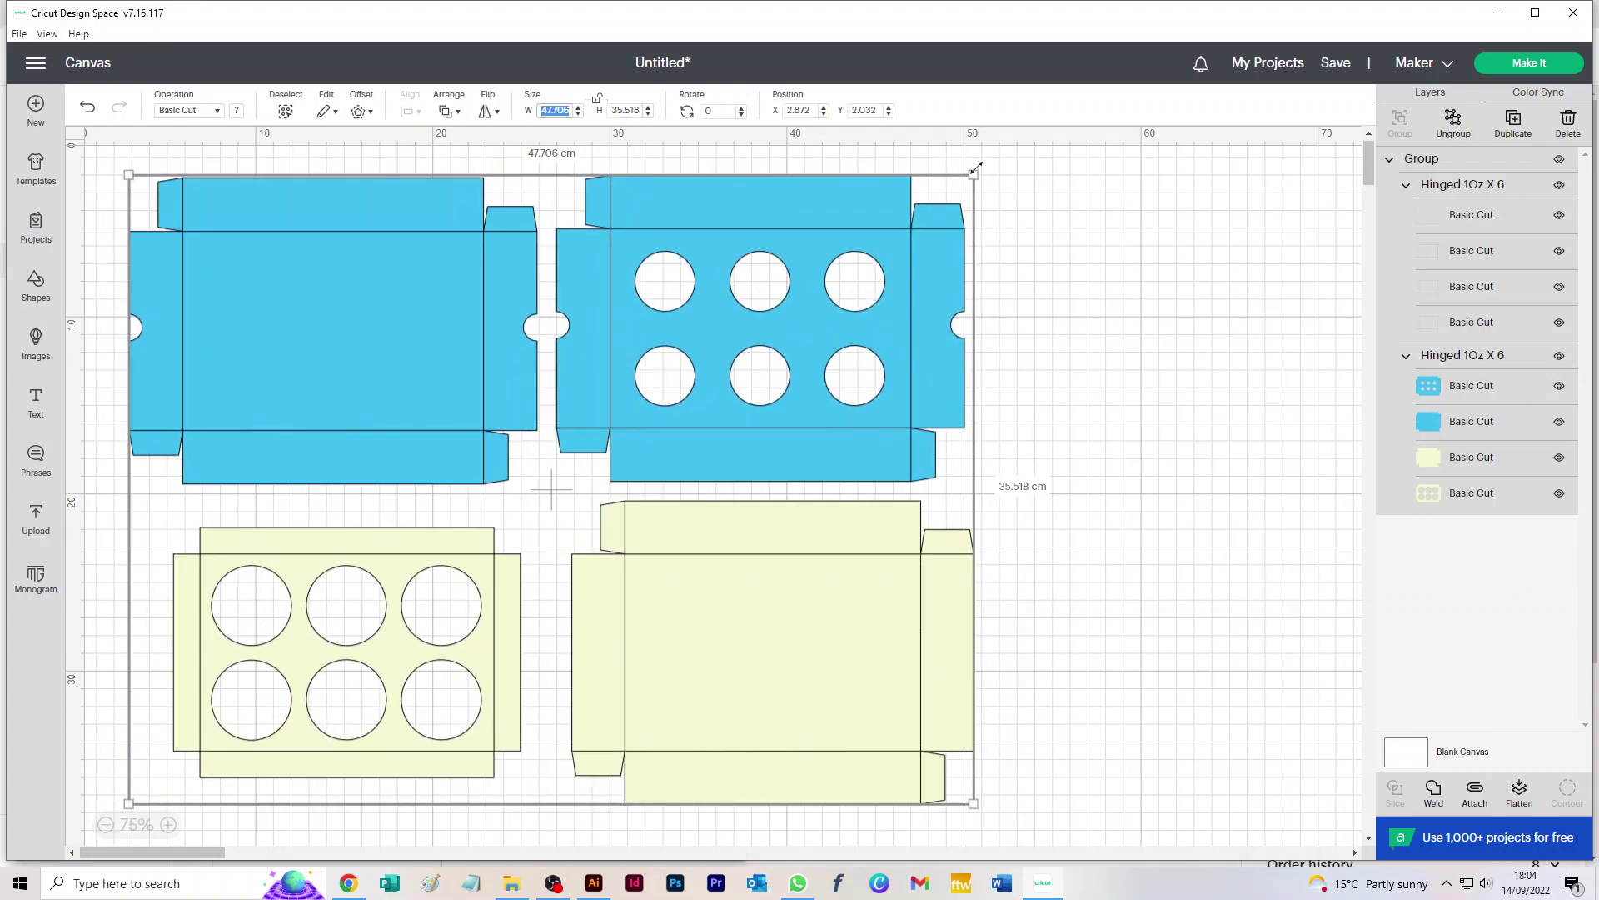
{"action": "left_click", "coordinate": [598, 101]}
{"action": "left_click", "coordinate": [547, 110]}
{"action": "type", "text": "47.7"}
{"action": "key", "text": "Tab"}
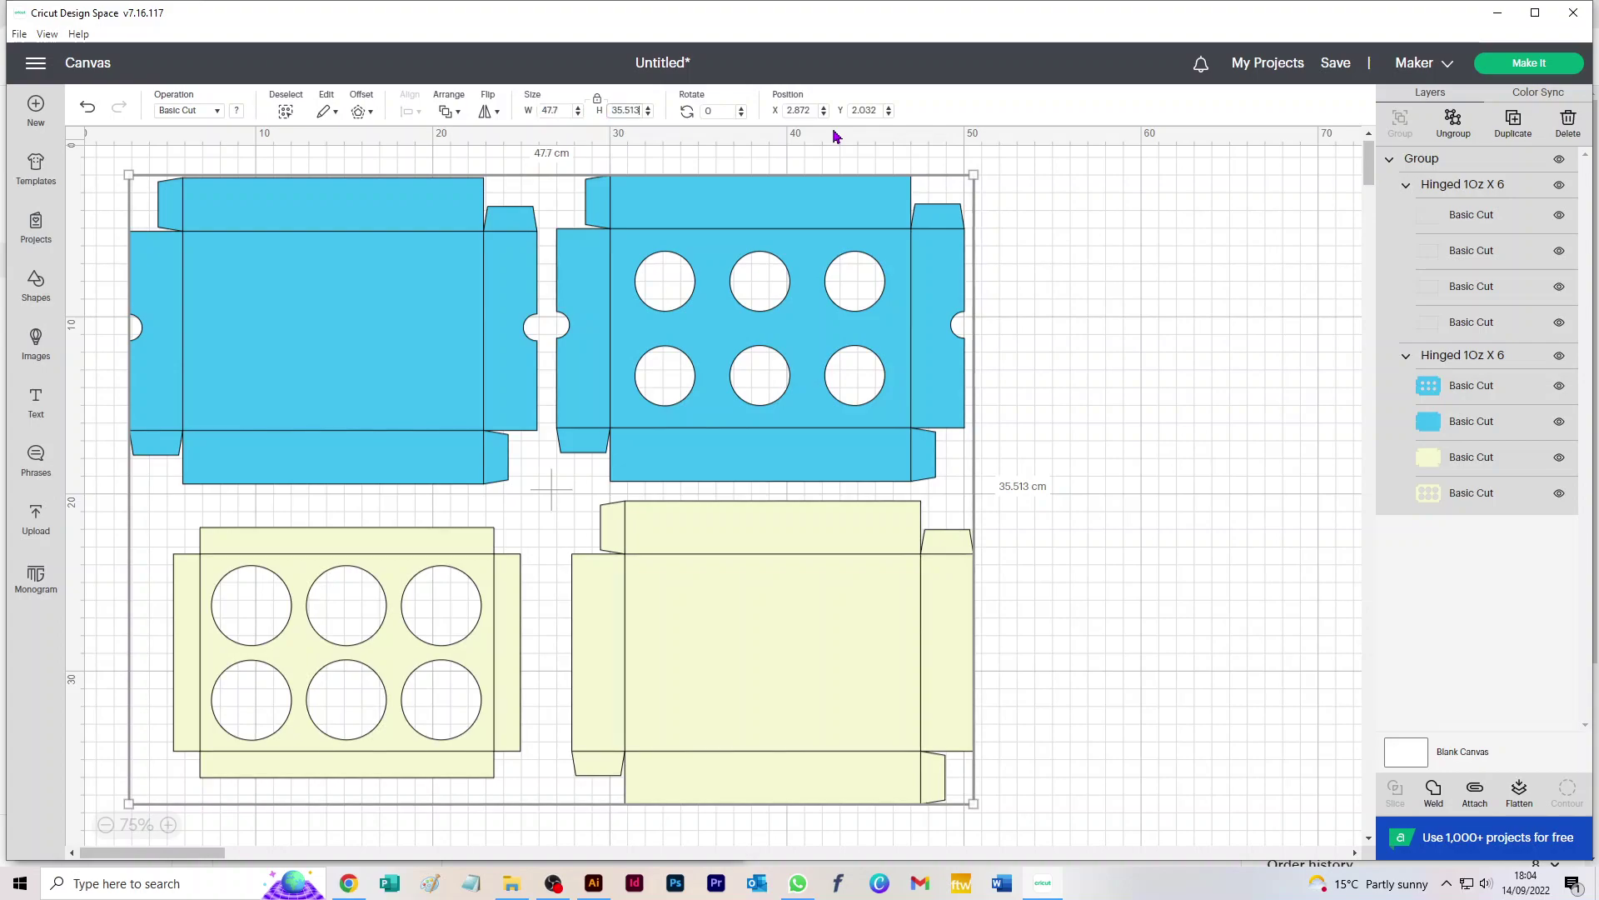
{"action": "key", "text": "Tab"}
{"action": "left_click", "coordinate": [1128, 335]}
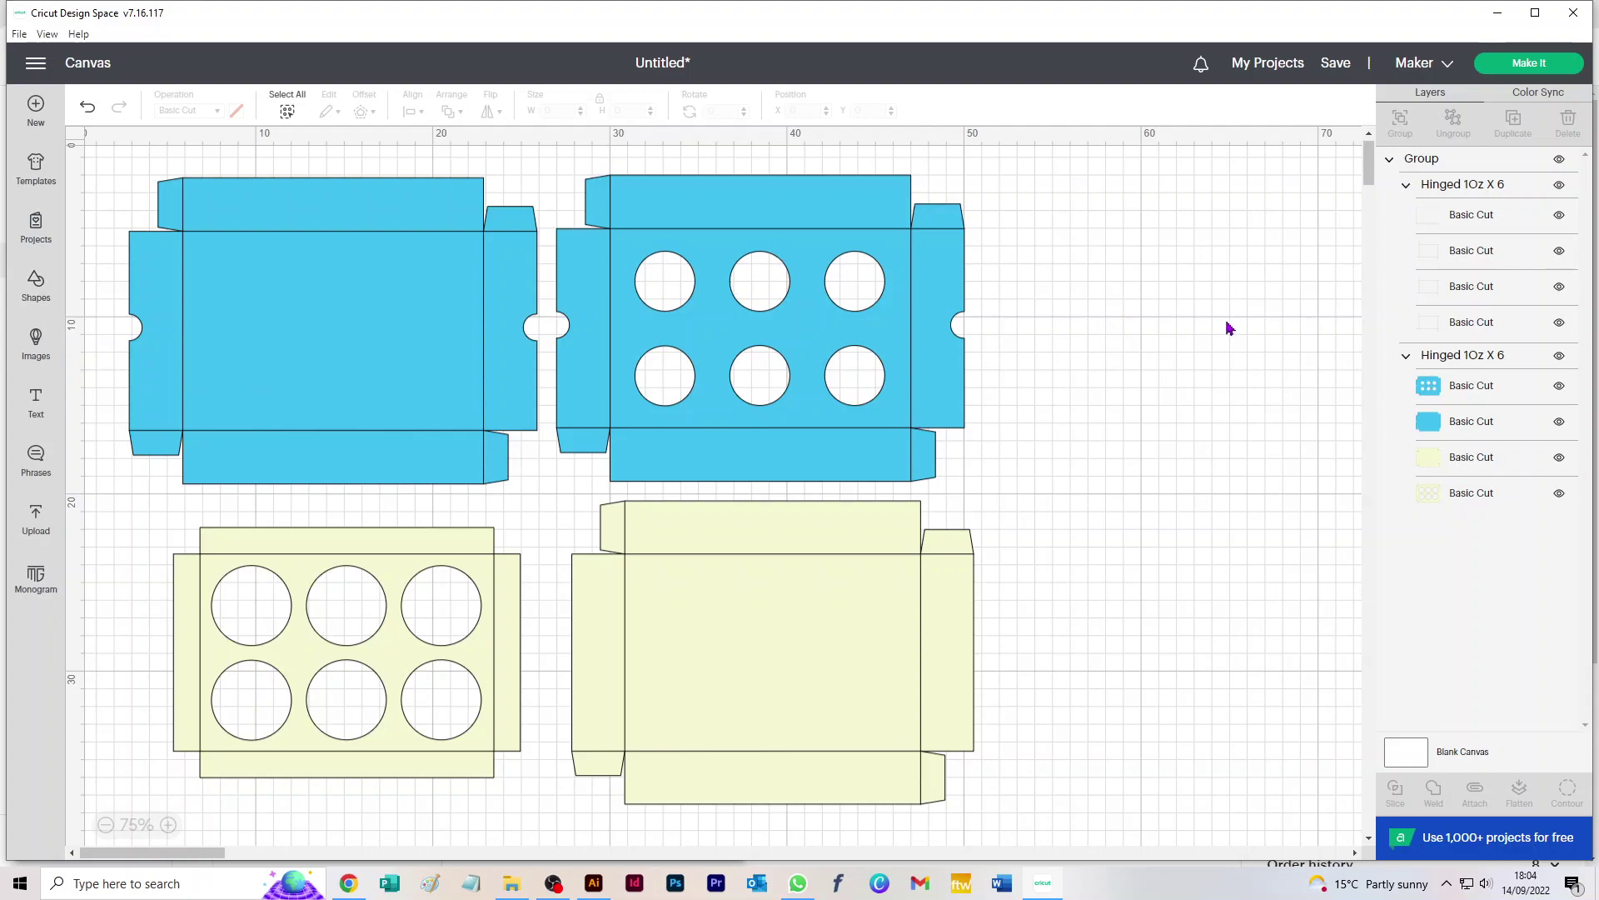
- Change the operation of the four fold-line layers in the first Hinged 1Oz X 6 subgroup to Score
{"action": "left_click", "coordinate": [1471, 191]}
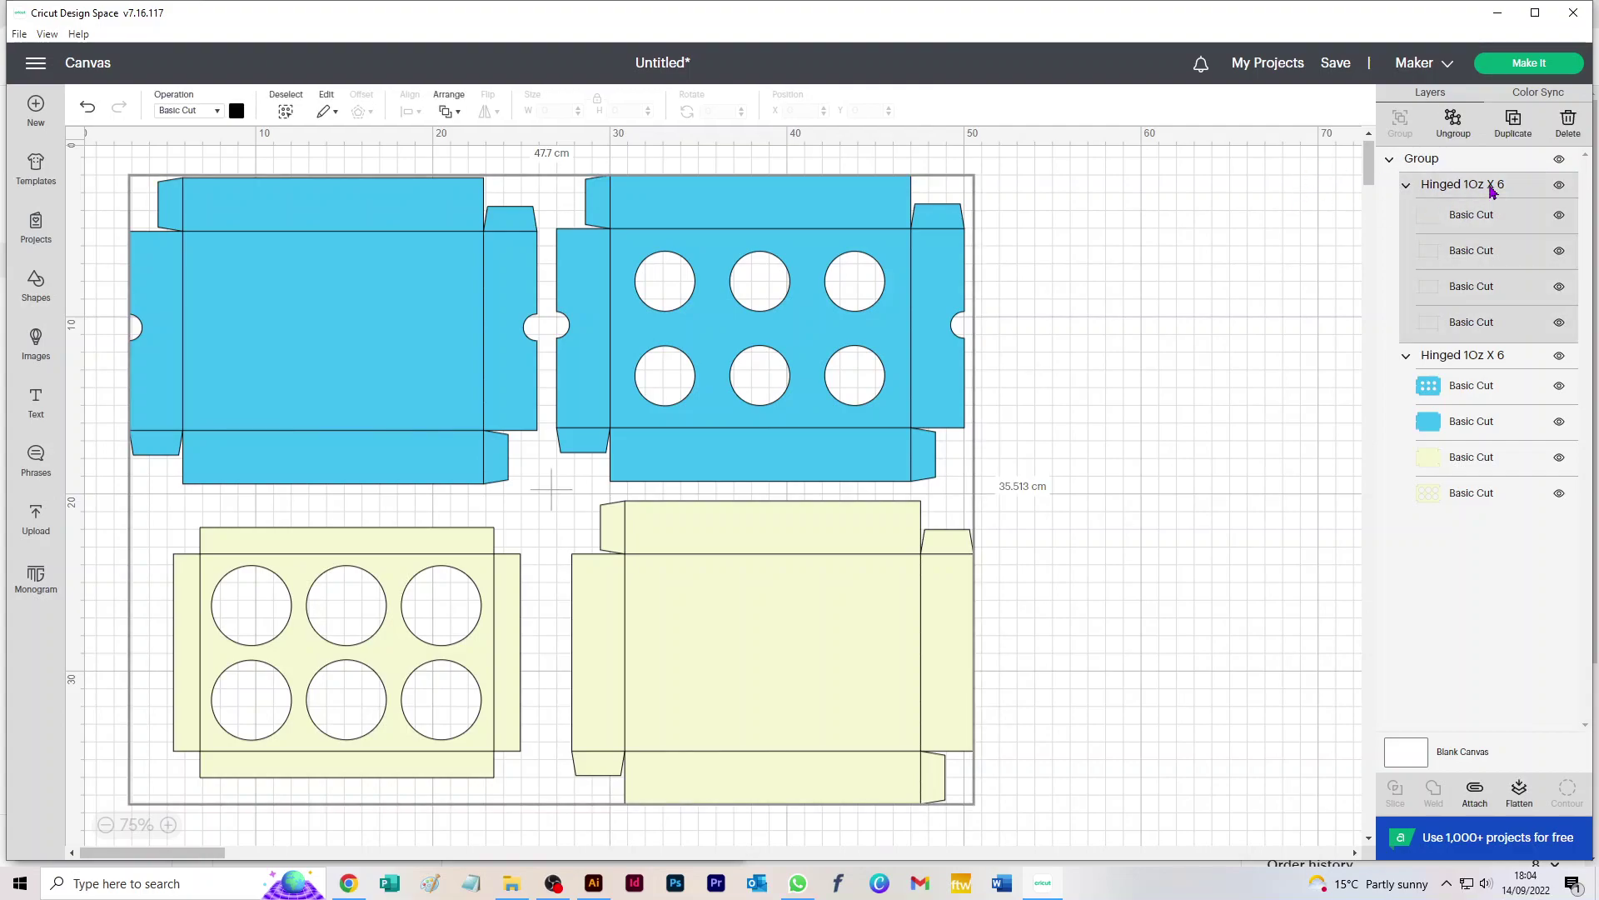
{"action": "left_click", "coordinate": [1406, 185]}
{"action": "left_click", "coordinate": [1406, 187]}
{"action": "left_click", "coordinate": [1225, 214]}
{"action": "left_click", "coordinate": [1504, 190]}
{"action": "left_click", "coordinate": [183, 113]}
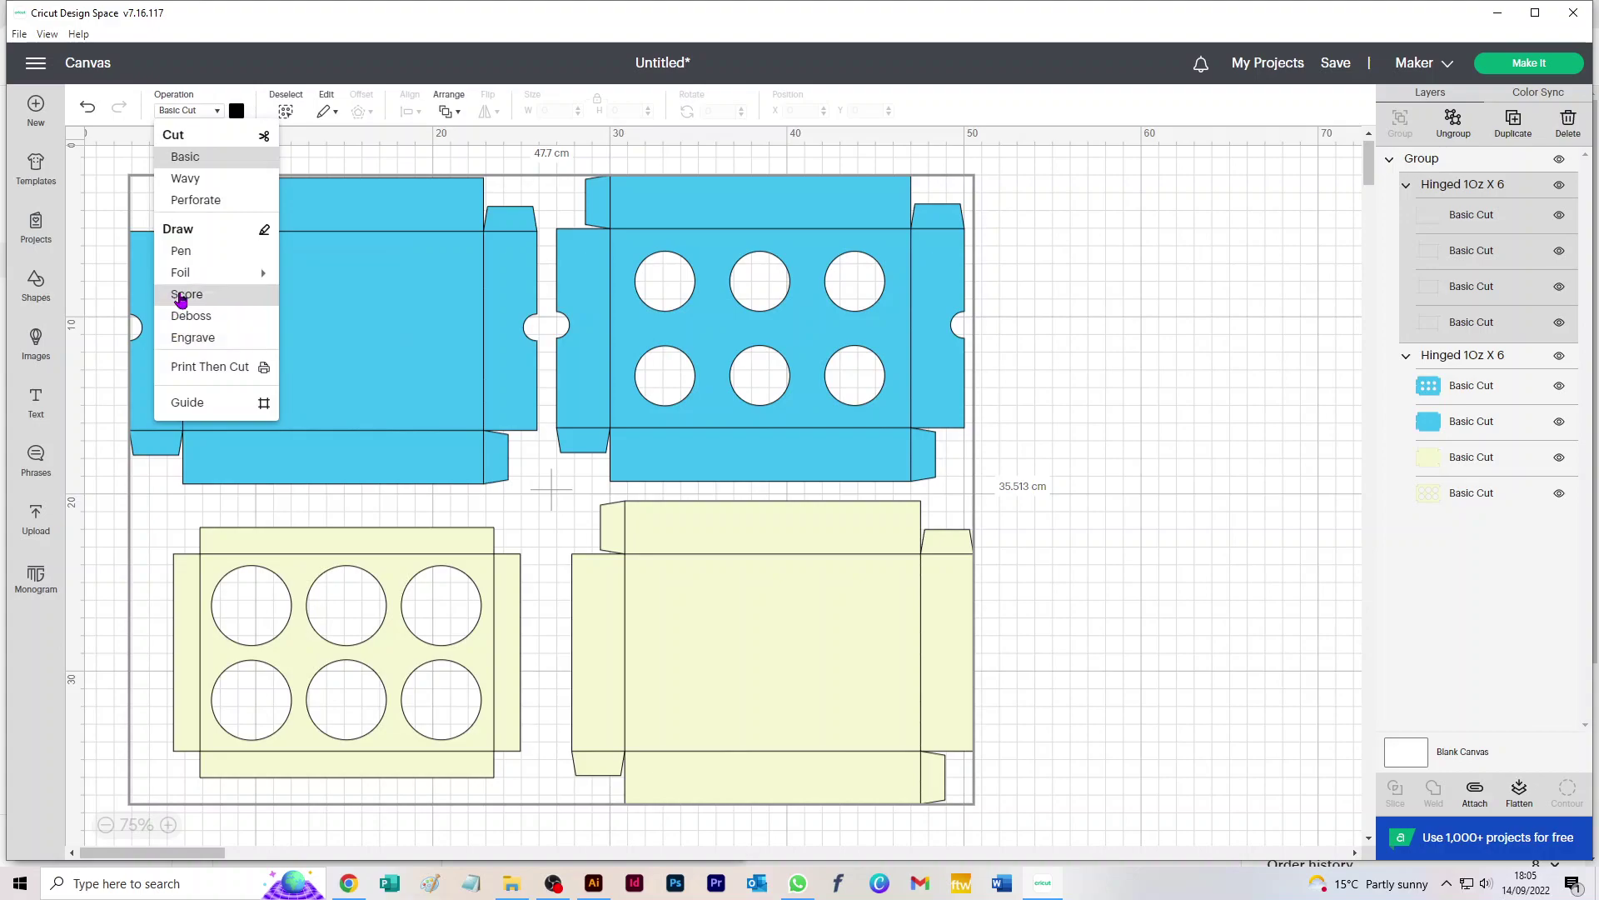
{"action": "left_click", "coordinate": [183, 295]}
{"action": "left_click", "coordinate": [1165, 308]}
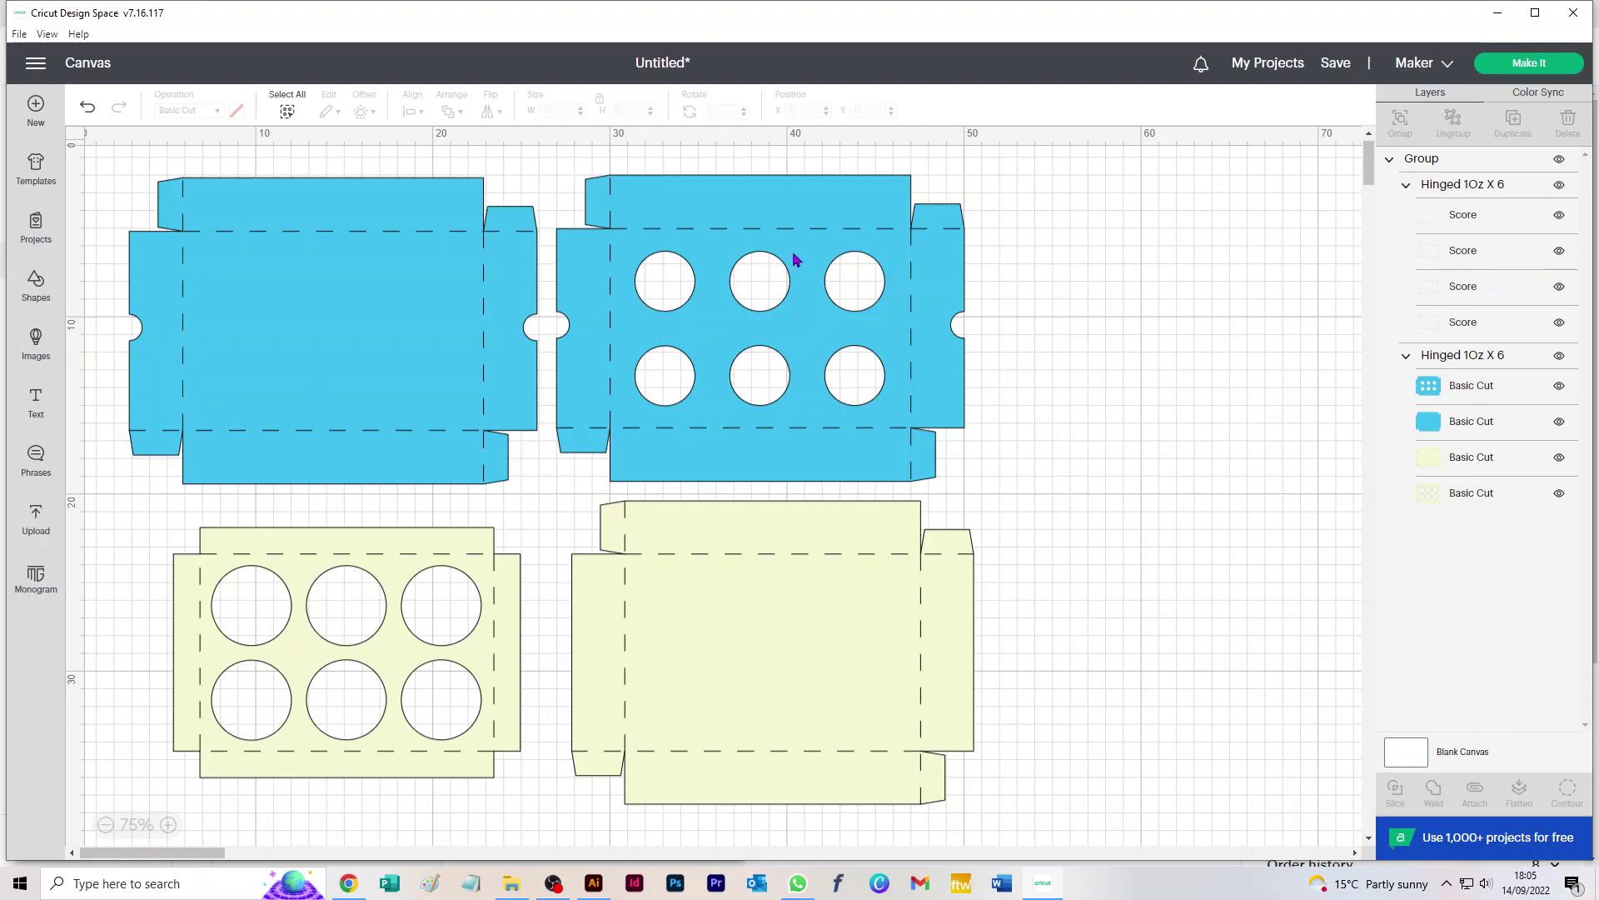
- Ungroup both Hinged 1Oz X 6 subgroups and the remaining outer group so every layer is separate
{"action": "left_click", "coordinate": [1430, 192]}
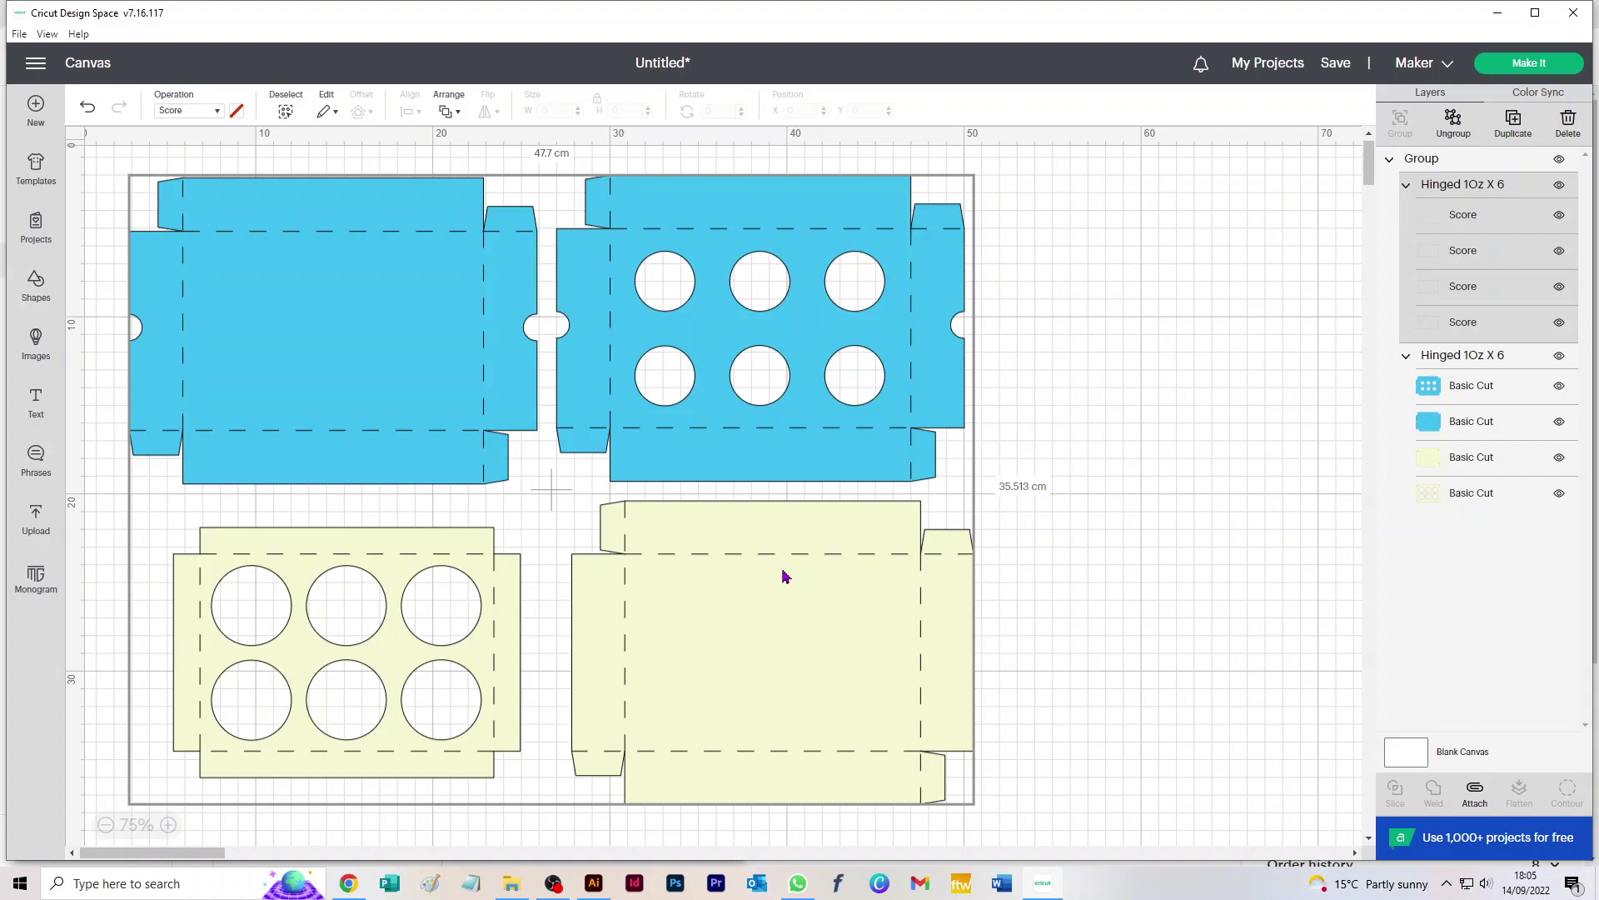
{"action": "left_click", "coordinate": [1453, 124]}
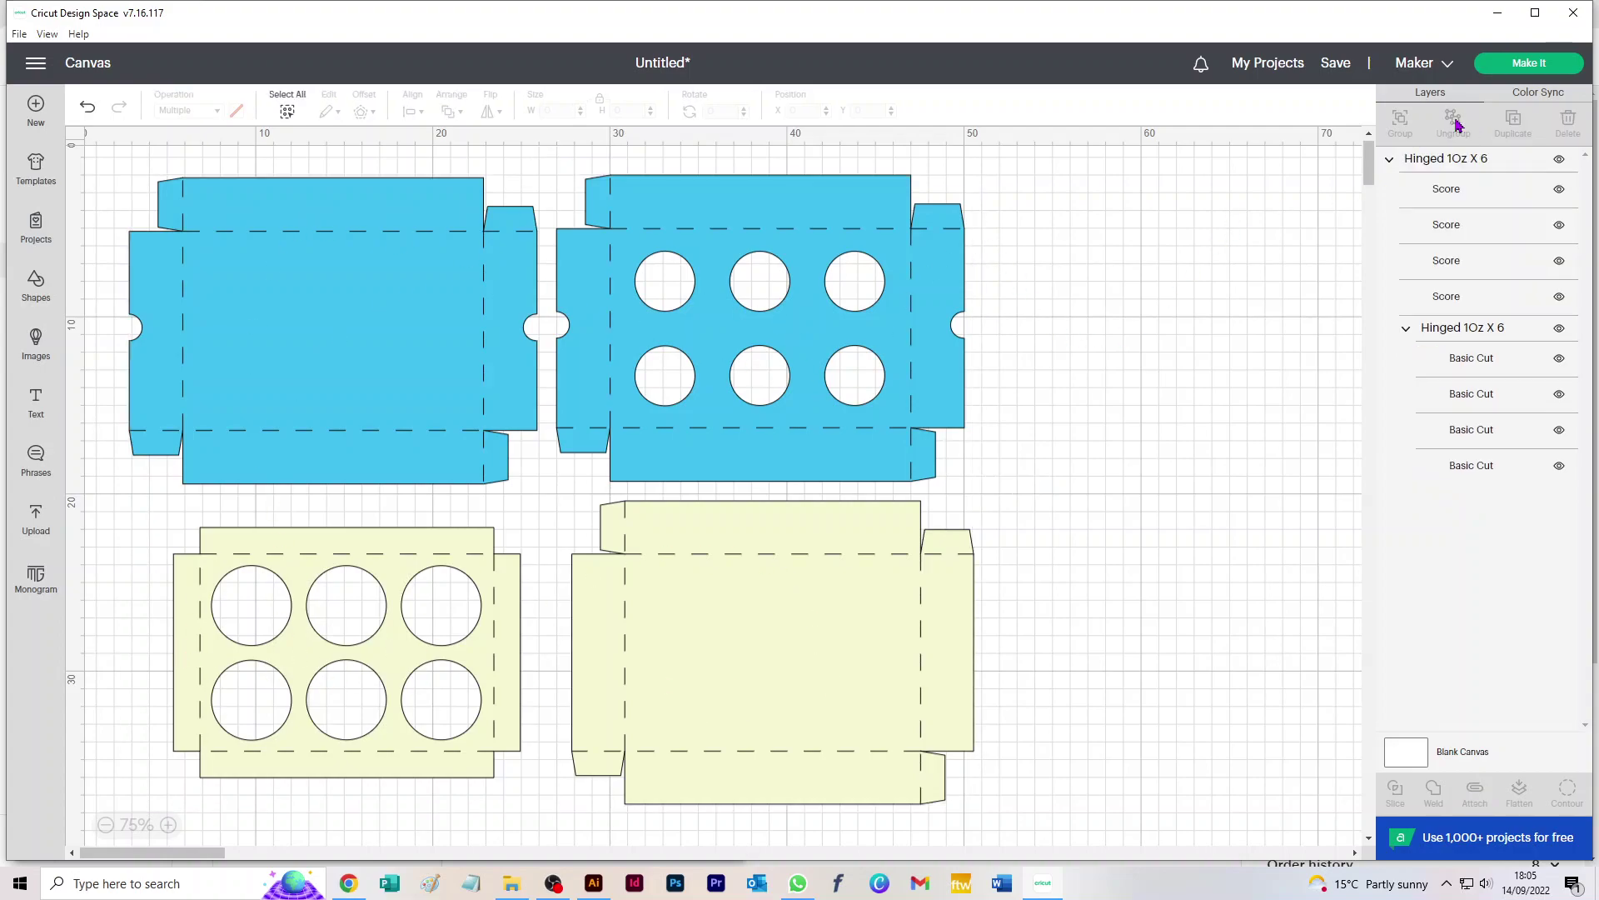
{"action": "left_click", "coordinate": [1464, 335]}
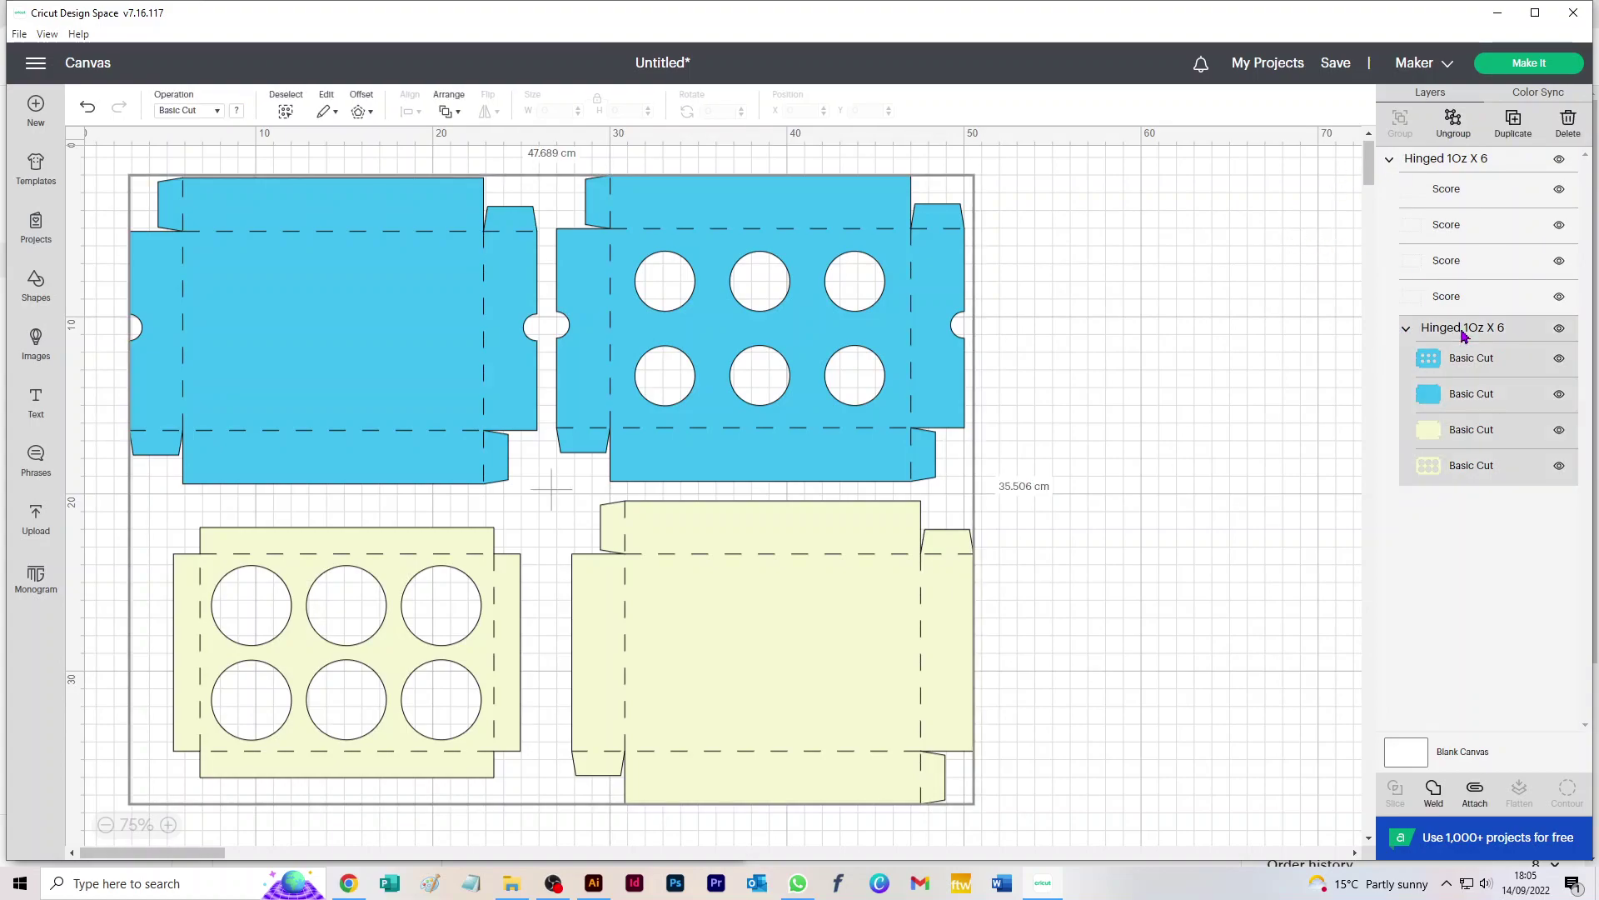
{"action": "left_click", "coordinate": [1453, 125]}
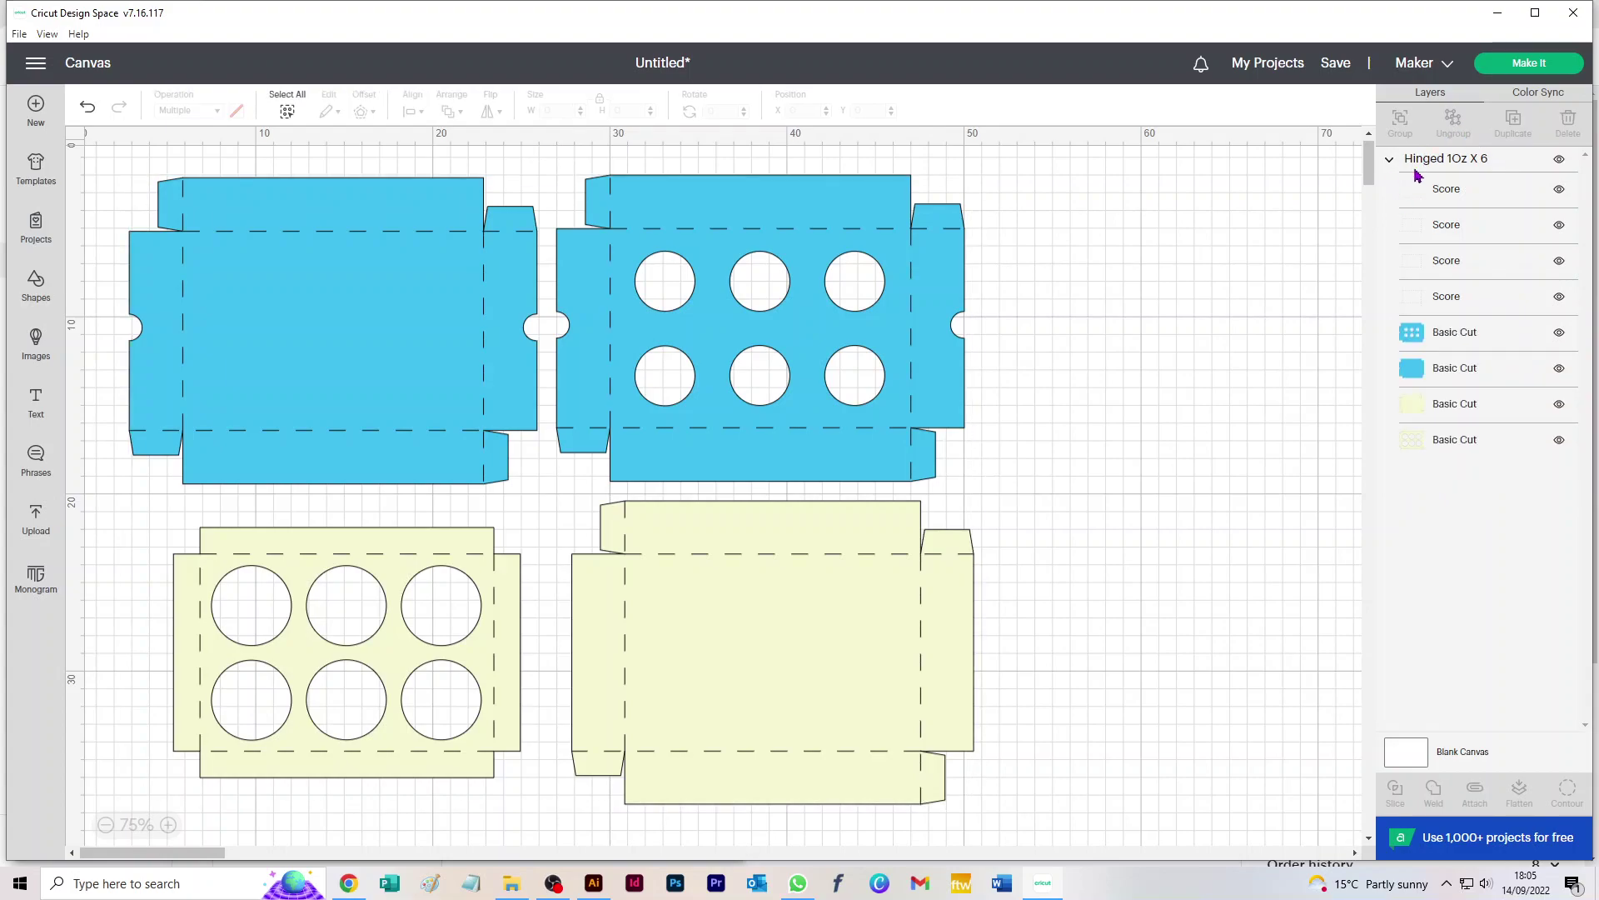
{"action": "left_click", "coordinate": [1447, 164]}
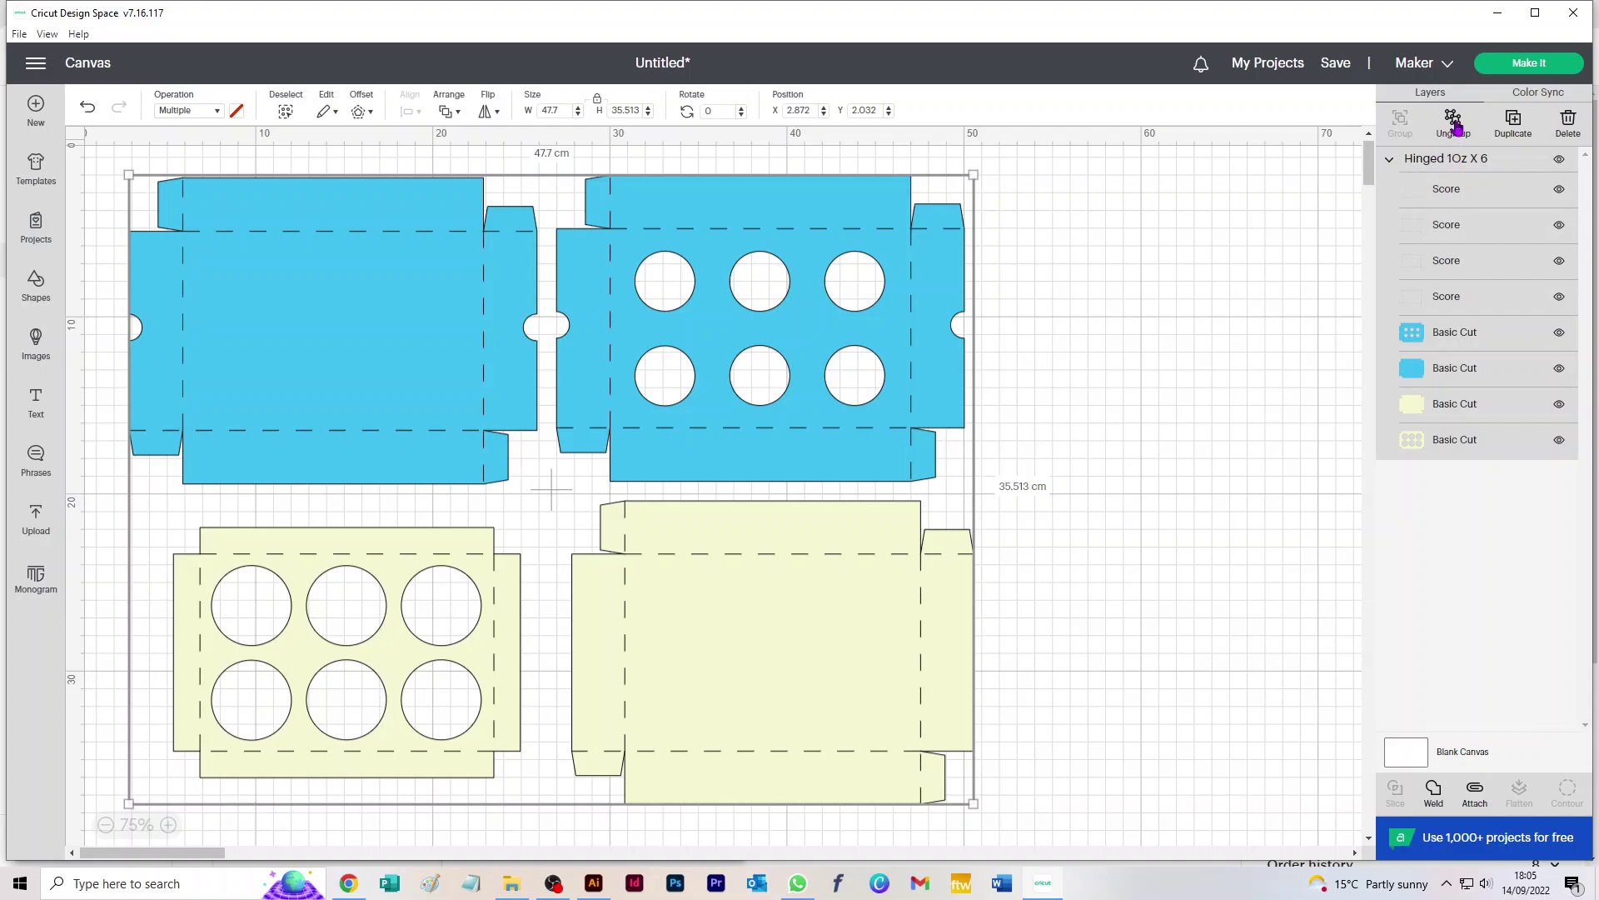
{"action": "left_click", "coordinate": [1453, 125]}
{"action": "left_click", "coordinate": [1117, 231]}
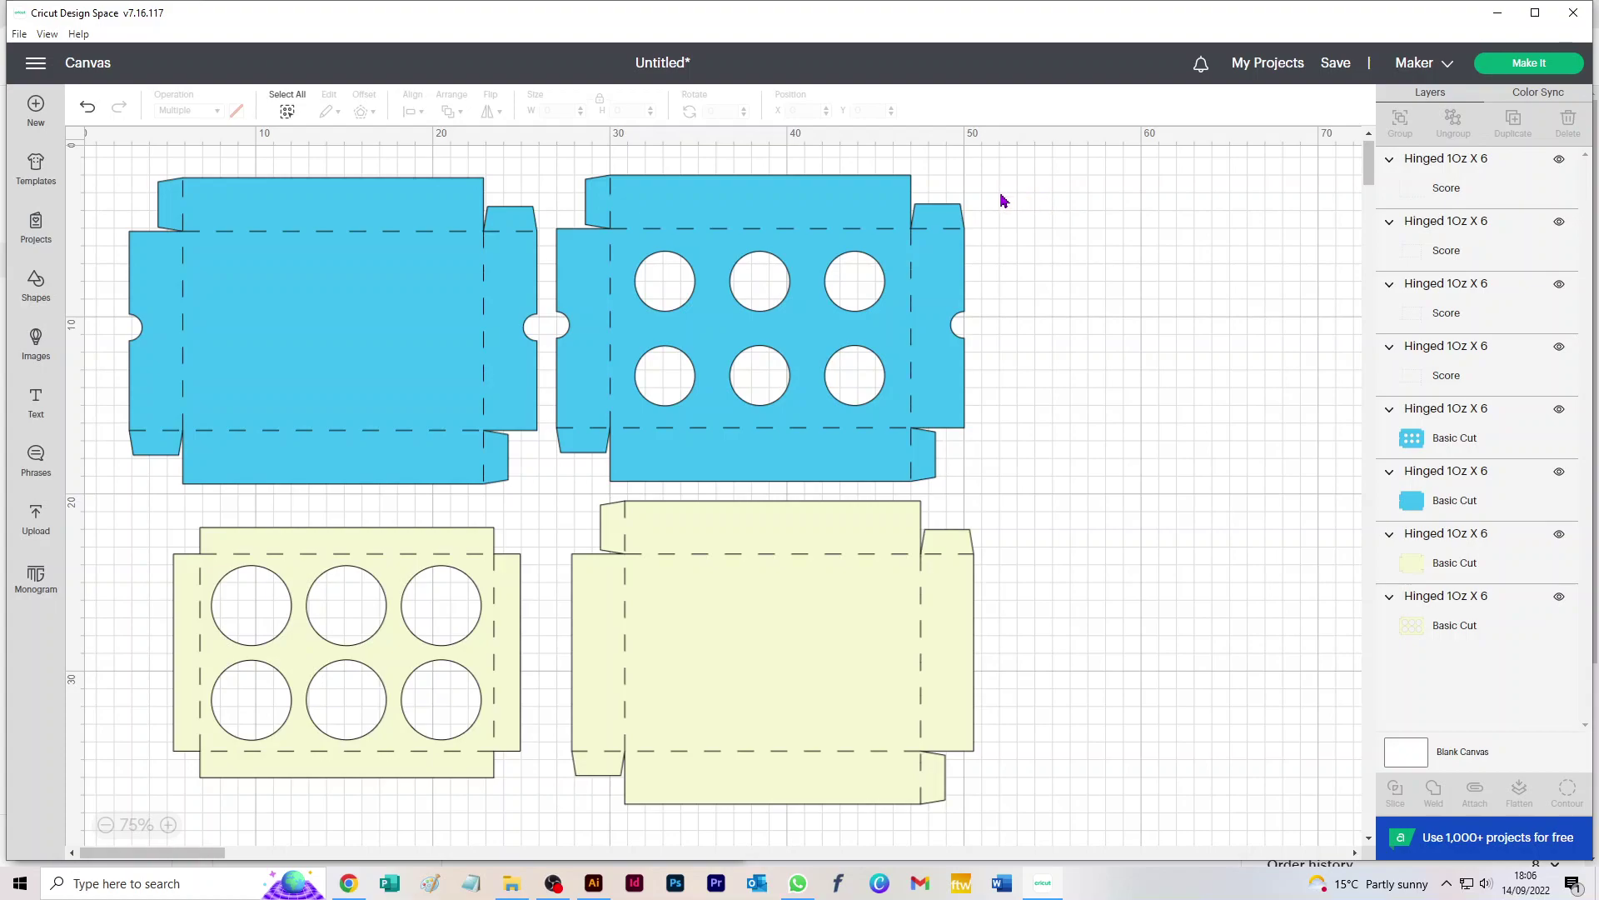
- Attach the blue six-hole panel to its score lines and move it about 20 cm away from the plain blue panel
{"action": "left_click_drag", "start_coordinate": [1108, 160], "coordinate": [104, 824]}
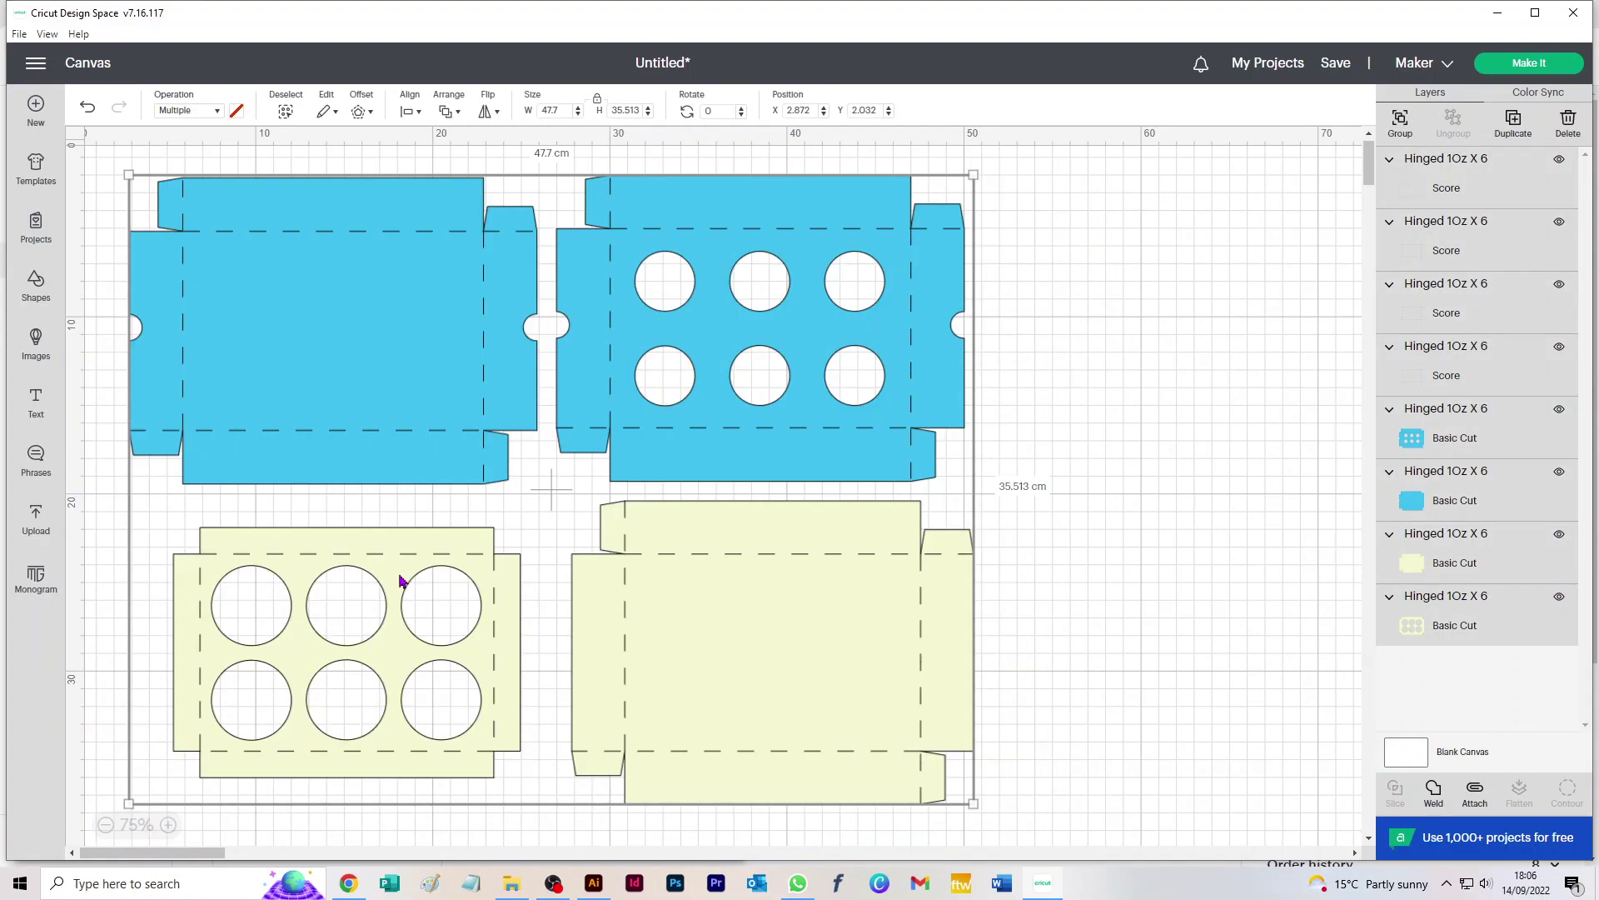
{"action": "left_click", "coordinate": [1045, 166]}
{"action": "left_click_drag", "start_coordinate": [1056, 156], "coordinate": [1106, 359]}
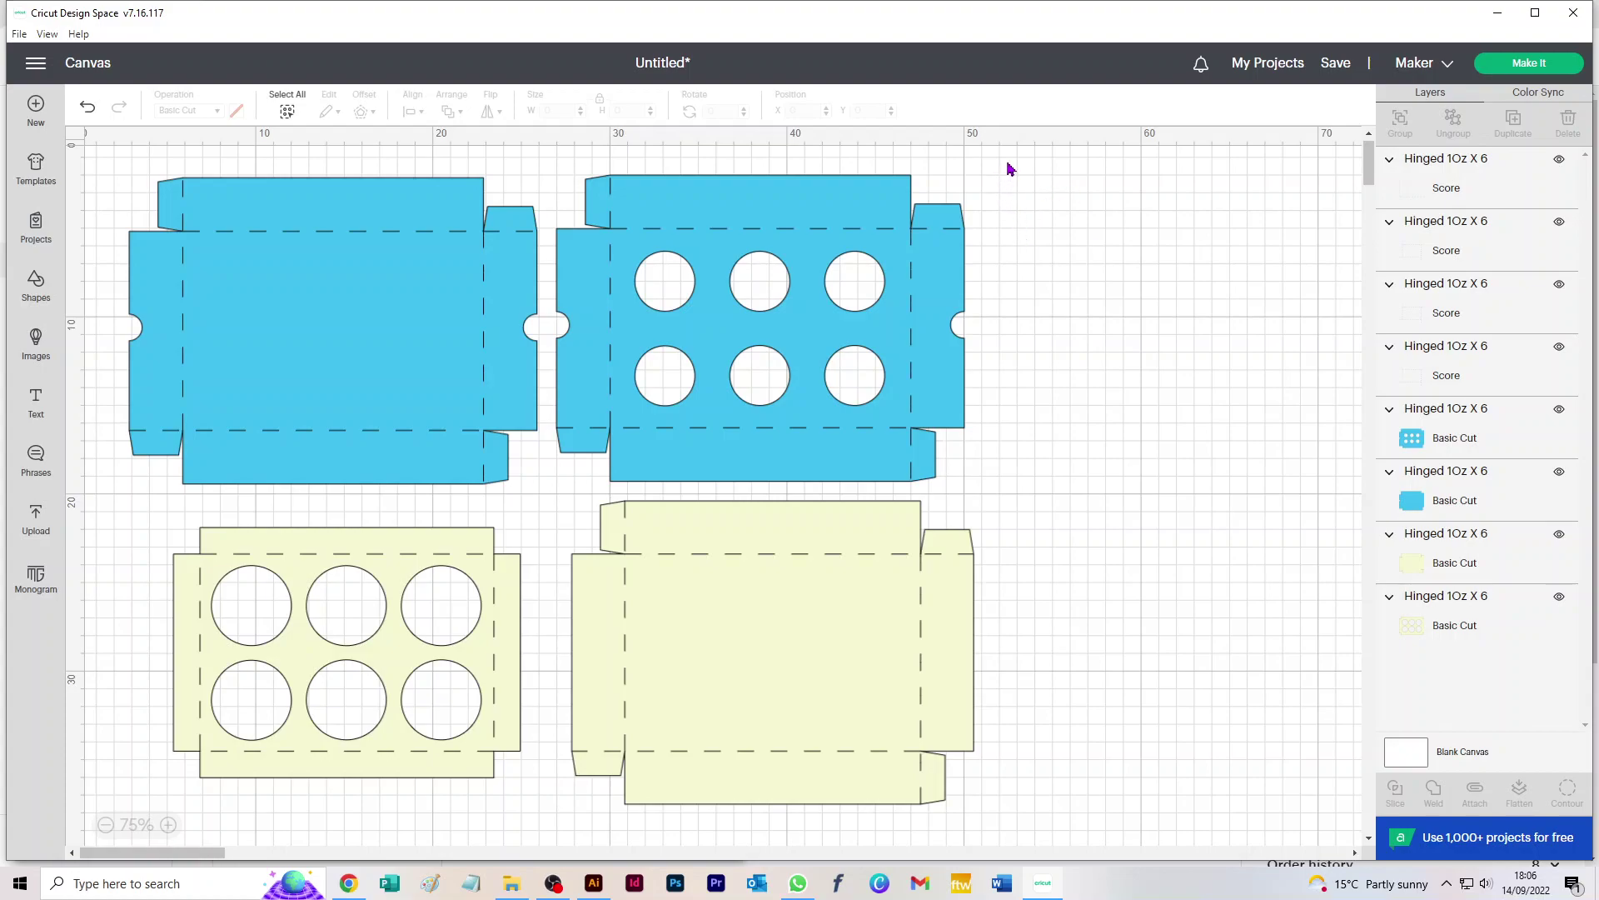
{"action": "left_click_drag", "start_coordinate": [1008, 161], "coordinate": [543, 485]}
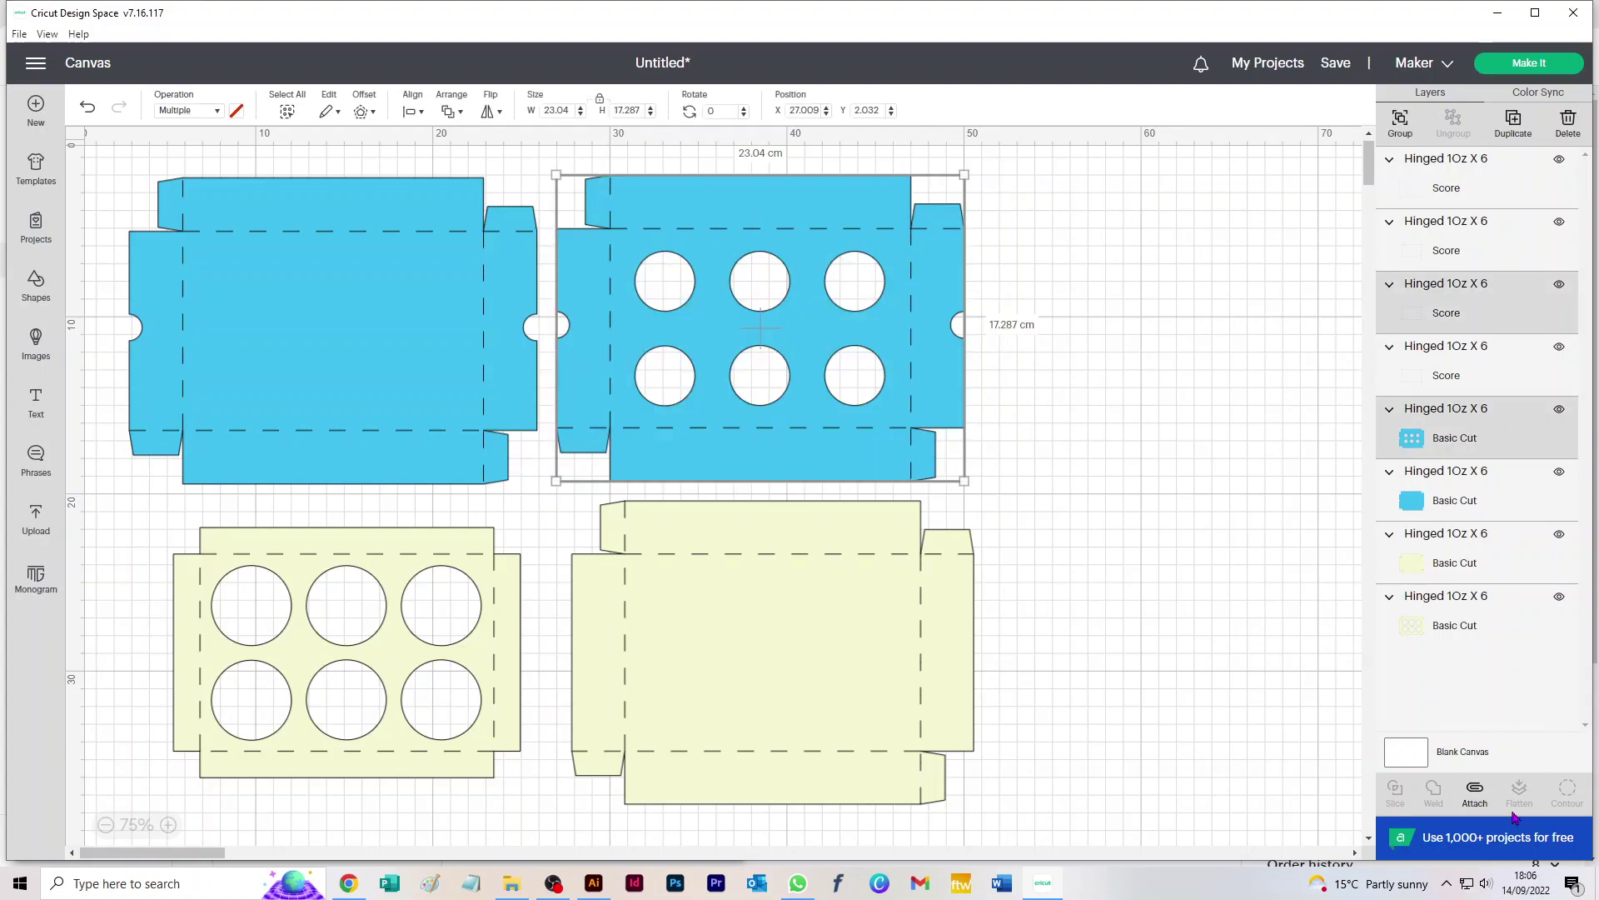
{"action": "left_click", "coordinate": [1475, 791]}
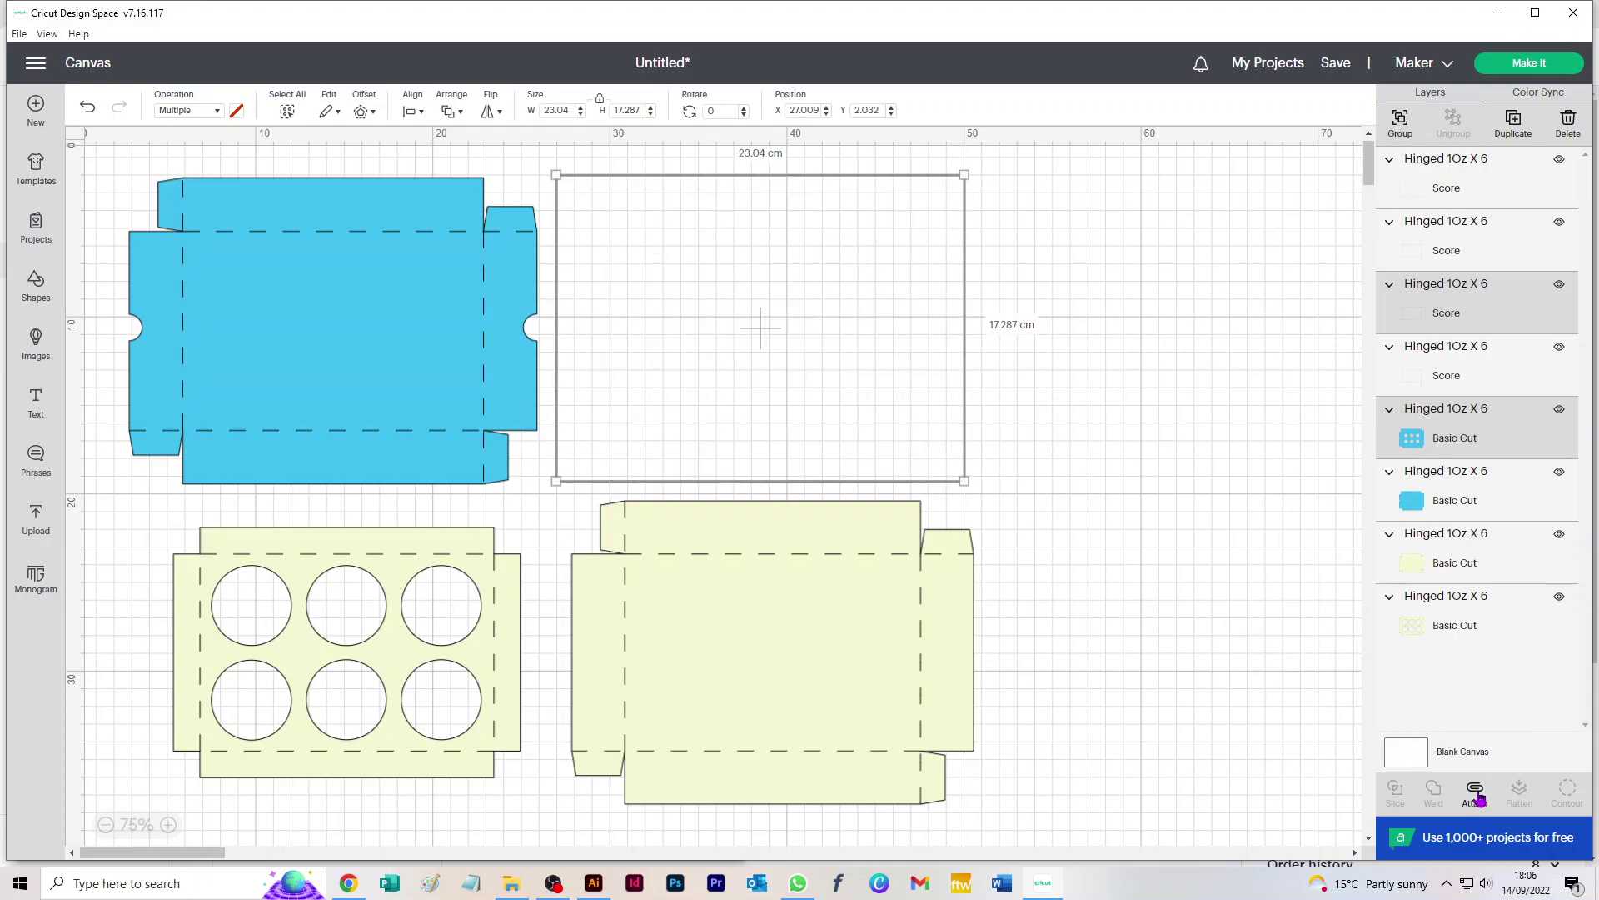
{"action": "left_click_drag", "start_coordinate": [921, 443], "coordinate": [1270, 430]}
{"action": "left_click_drag", "start_coordinate": [846, 703], "coordinate": [1049, 737]}
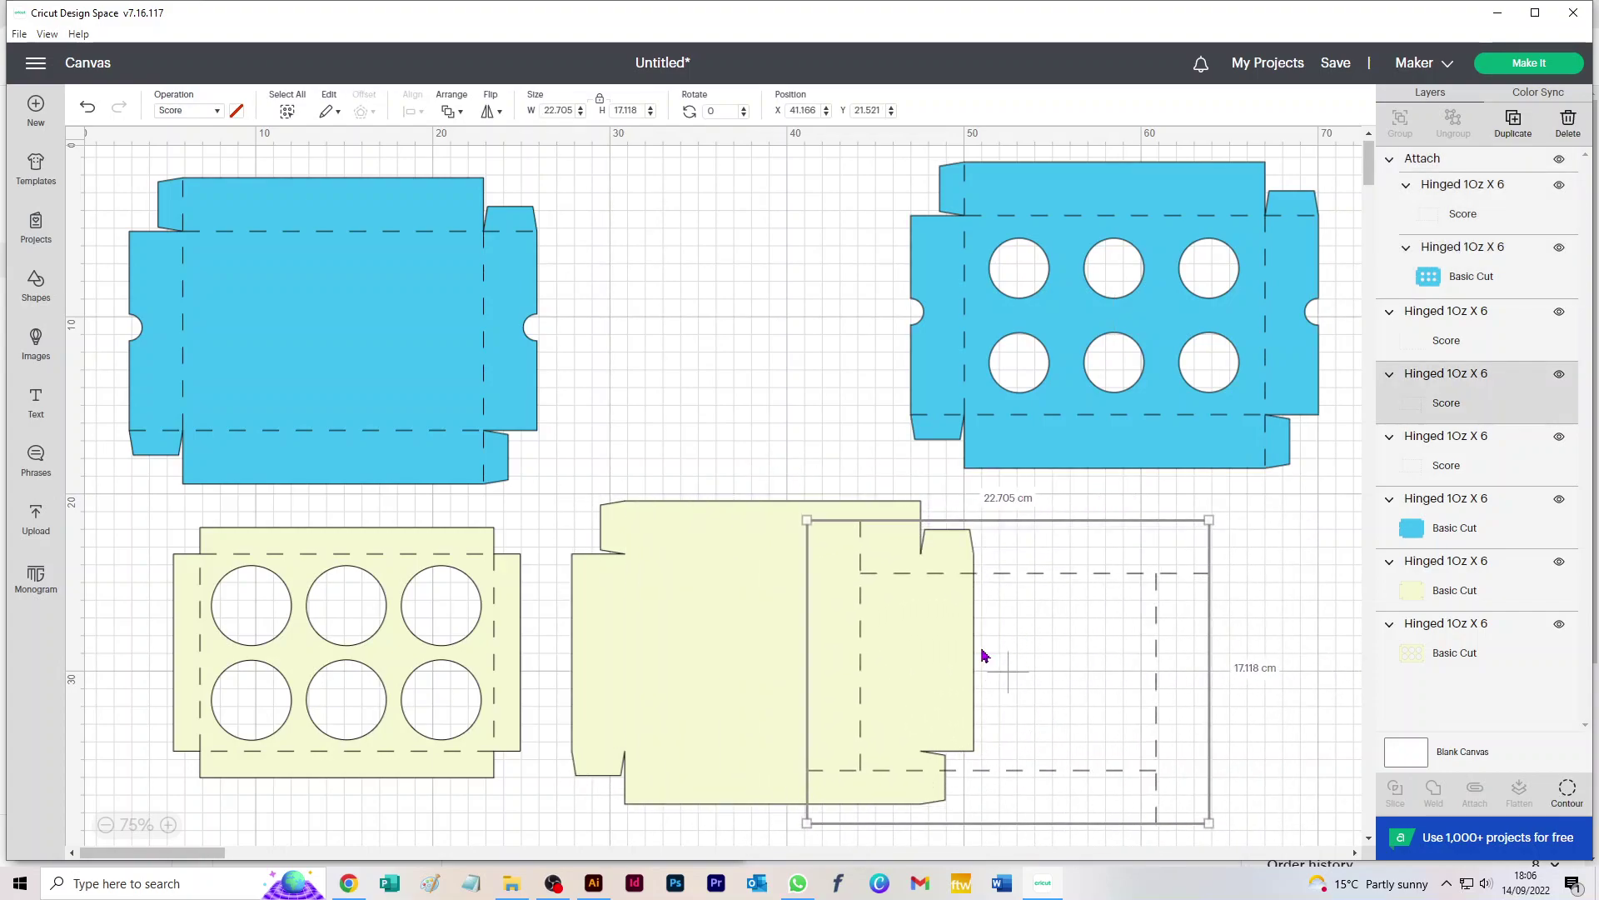
{"action": "left_click", "coordinate": [89, 109]}
{"action": "left_click", "coordinate": [90, 108]}
- Attach the plain cream, cream six-hole and plain blue panels each to their own score lines
{"action": "left_click_drag", "start_coordinate": [1011, 493], "coordinate": [549, 823]}
{"action": "left_click", "coordinate": [1477, 805]}
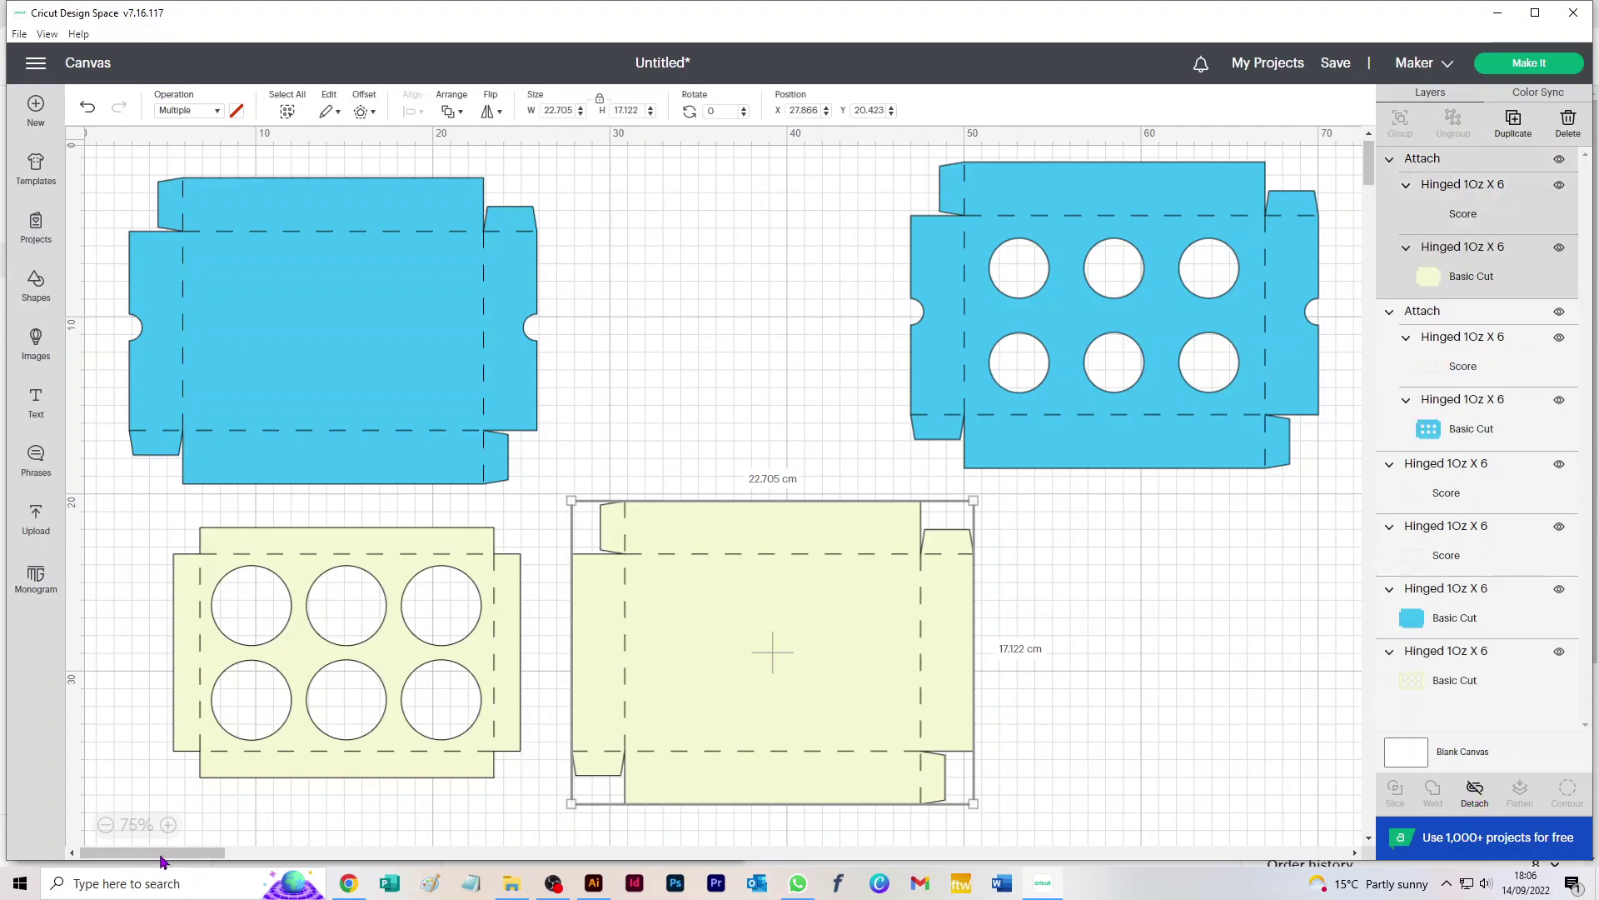
{"action": "left_click_drag", "start_coordinate": [113, 787], "coordinate": [541, 516]}
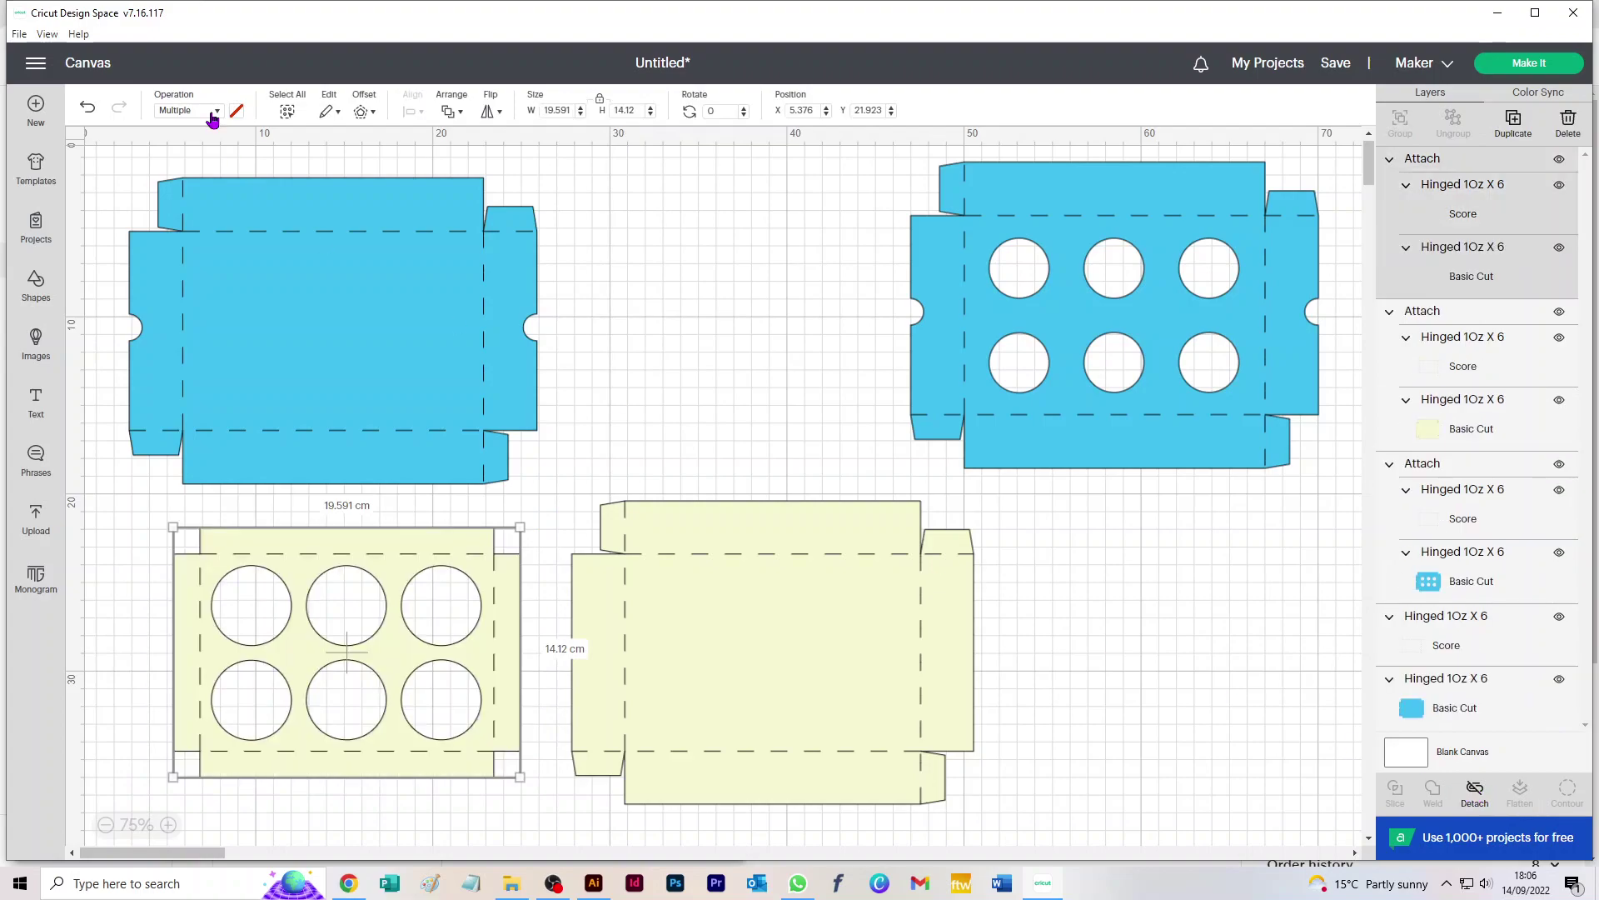
{"action": "left_click_drag", "start_coordinate": [103, 162], "coordinate": [571, 509]}
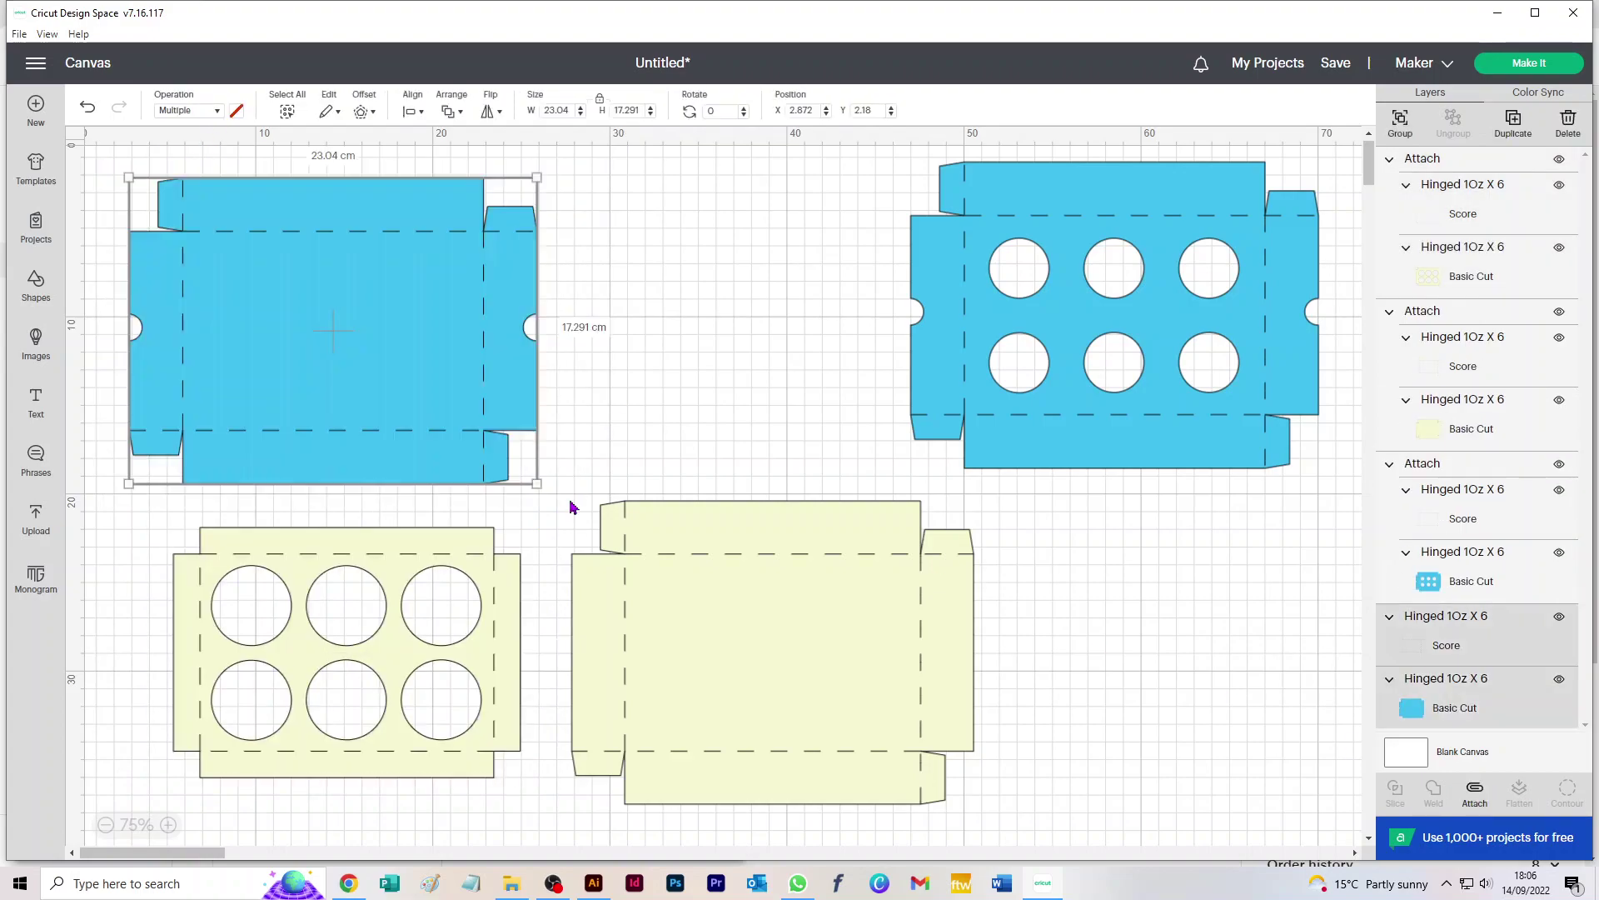
{"action": "left_click", "coordinate": [1475, 790]}
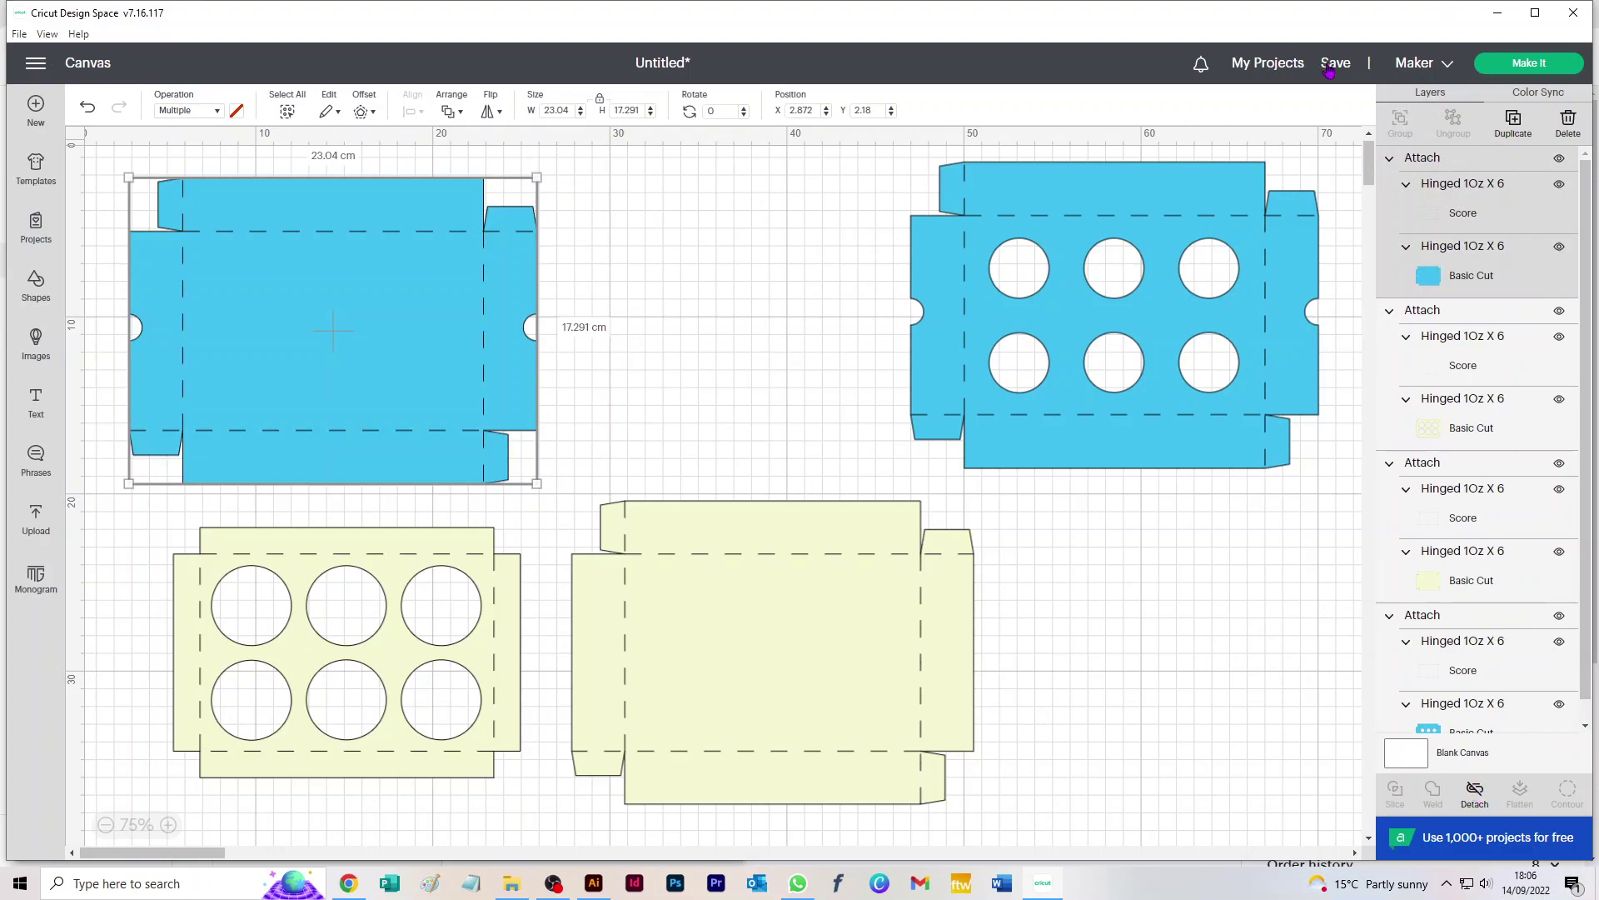
- Move the blue six-hole panel back beside the plain blue panel, to about X 27.8, Y 2.0 cm
{"action": "left_click", "coordinate": [1339, 66]}
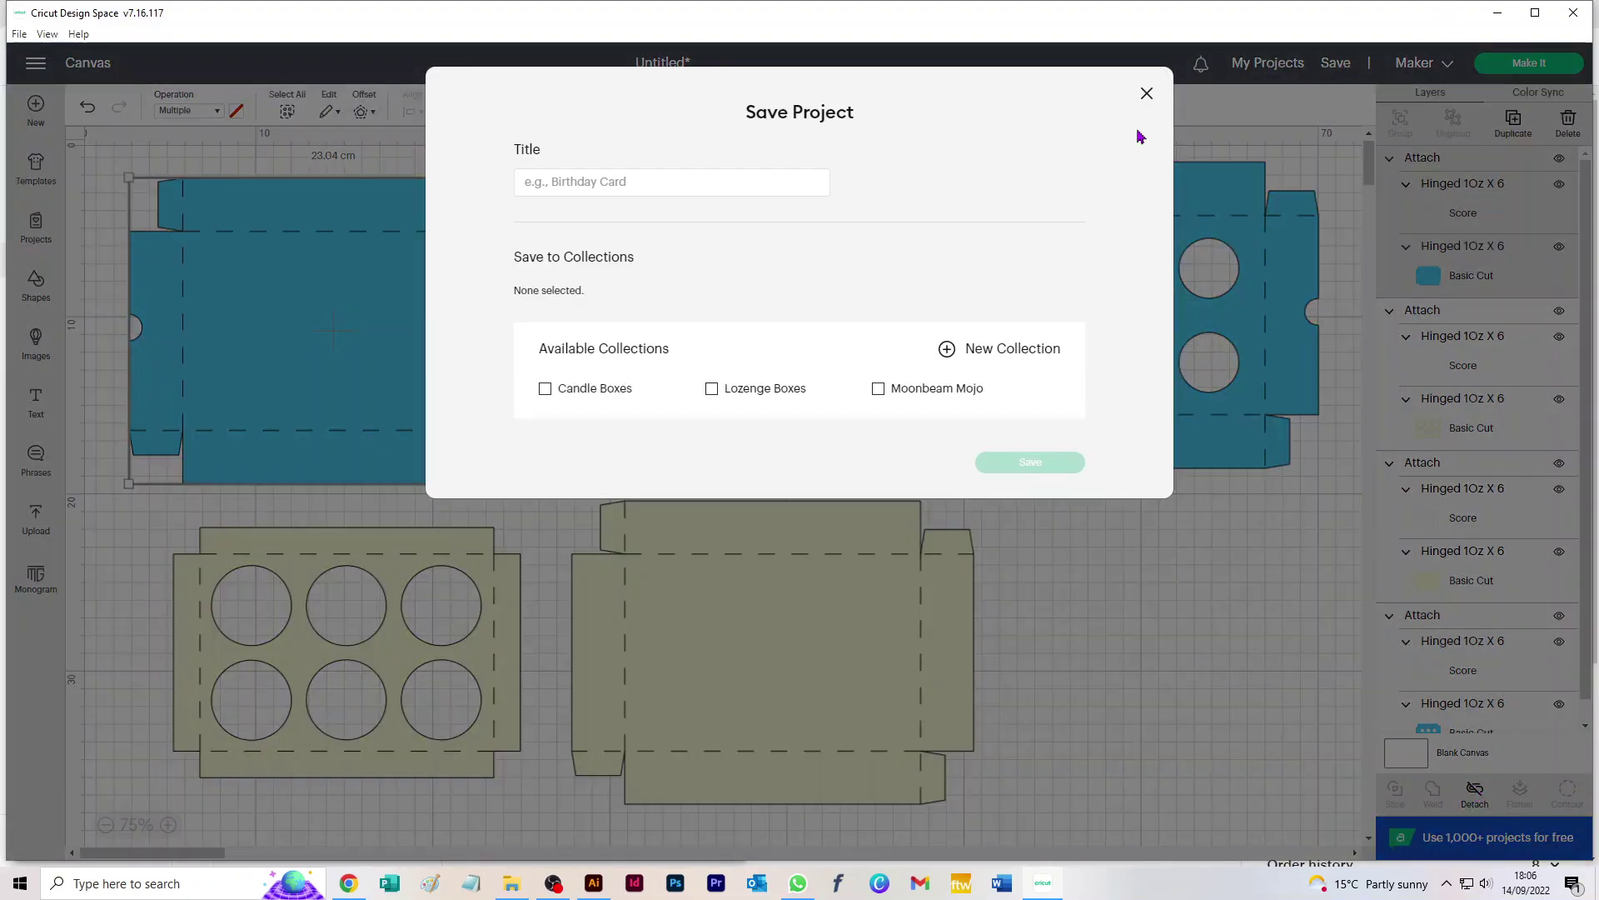
{"action": "left_click", "coordinate": [1148, 96]}
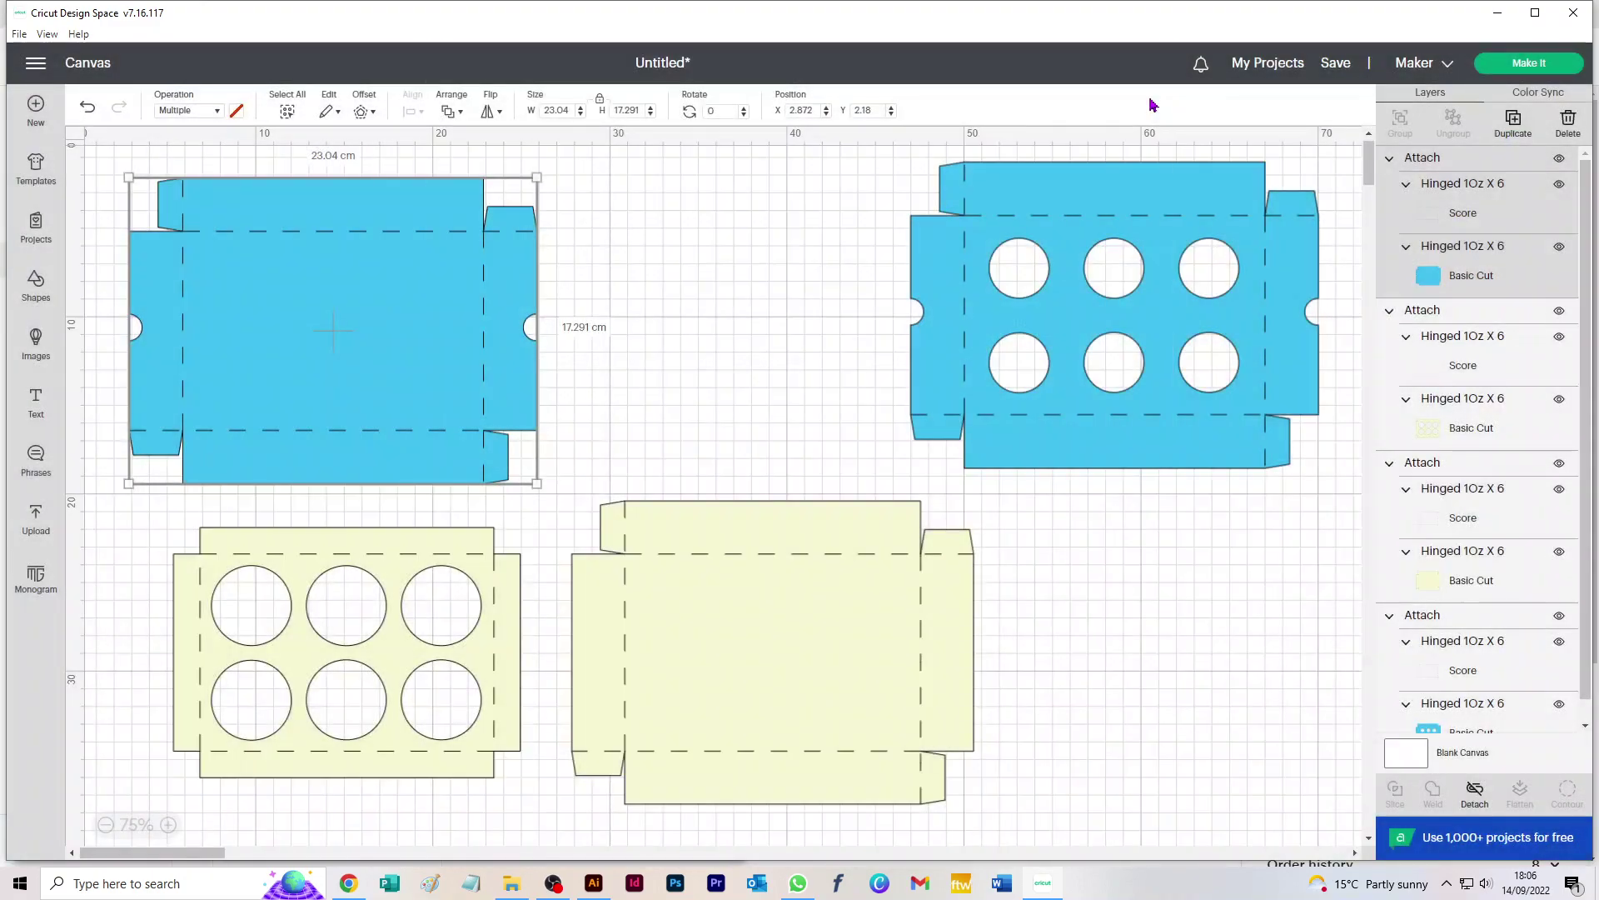
{"action": "left_click_drag", "start_coordinate": [1074, 328], "coordinate": [732, 338]}
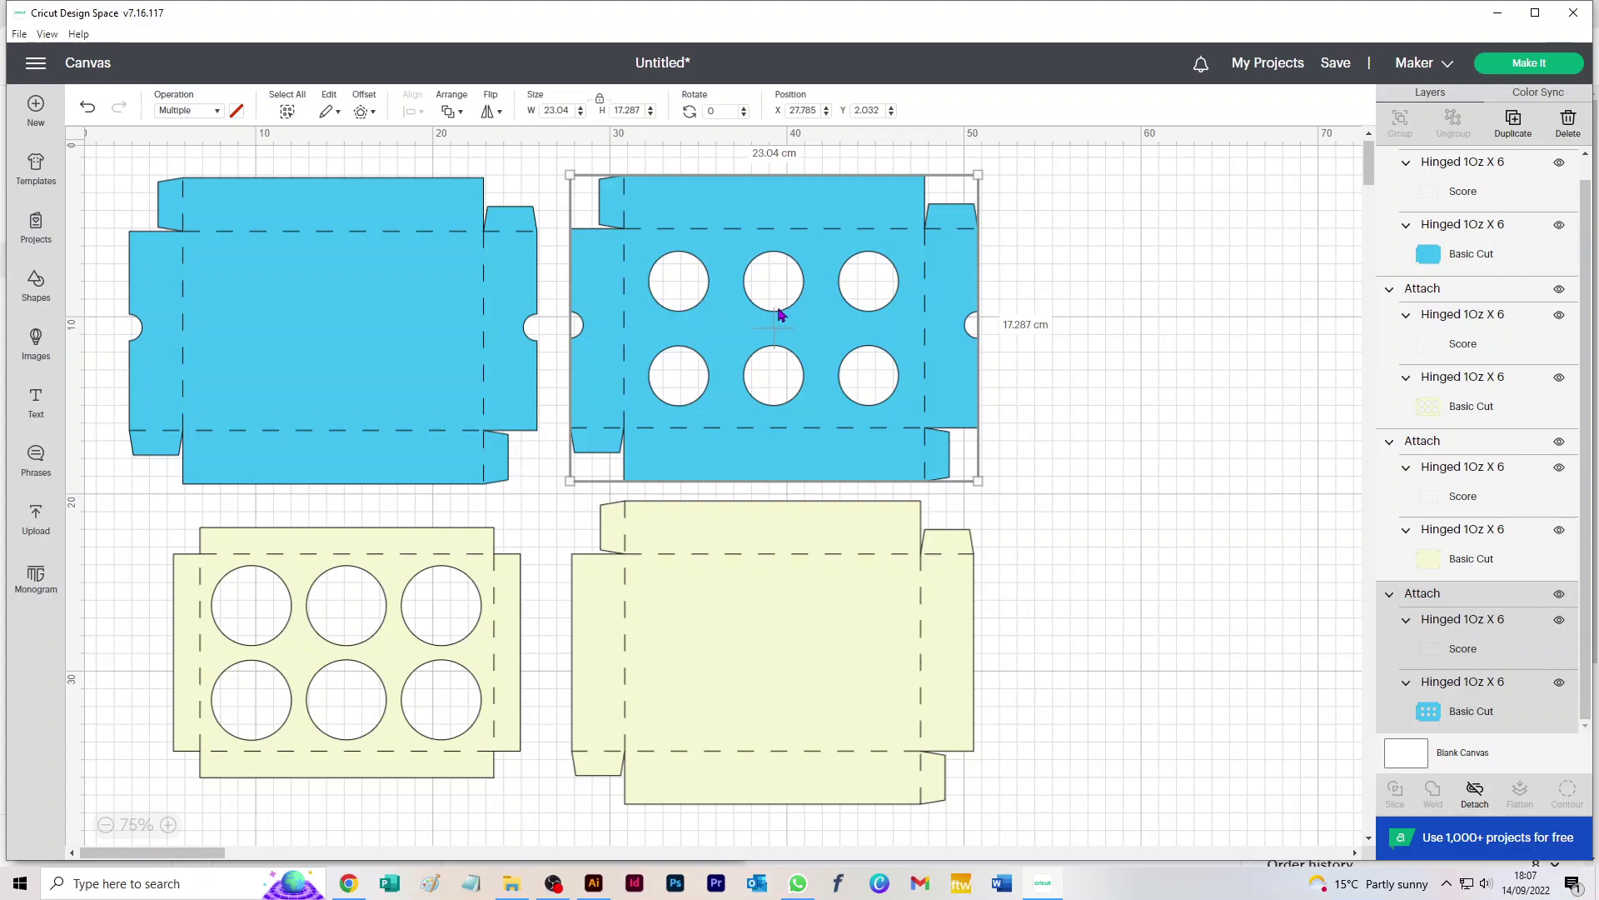
{"action": "left_click", "coordinate": [1074, 303]}
{"action": "left_click", "coordinate": [916, 267]}
{"action": "key", "text": "Delete"}
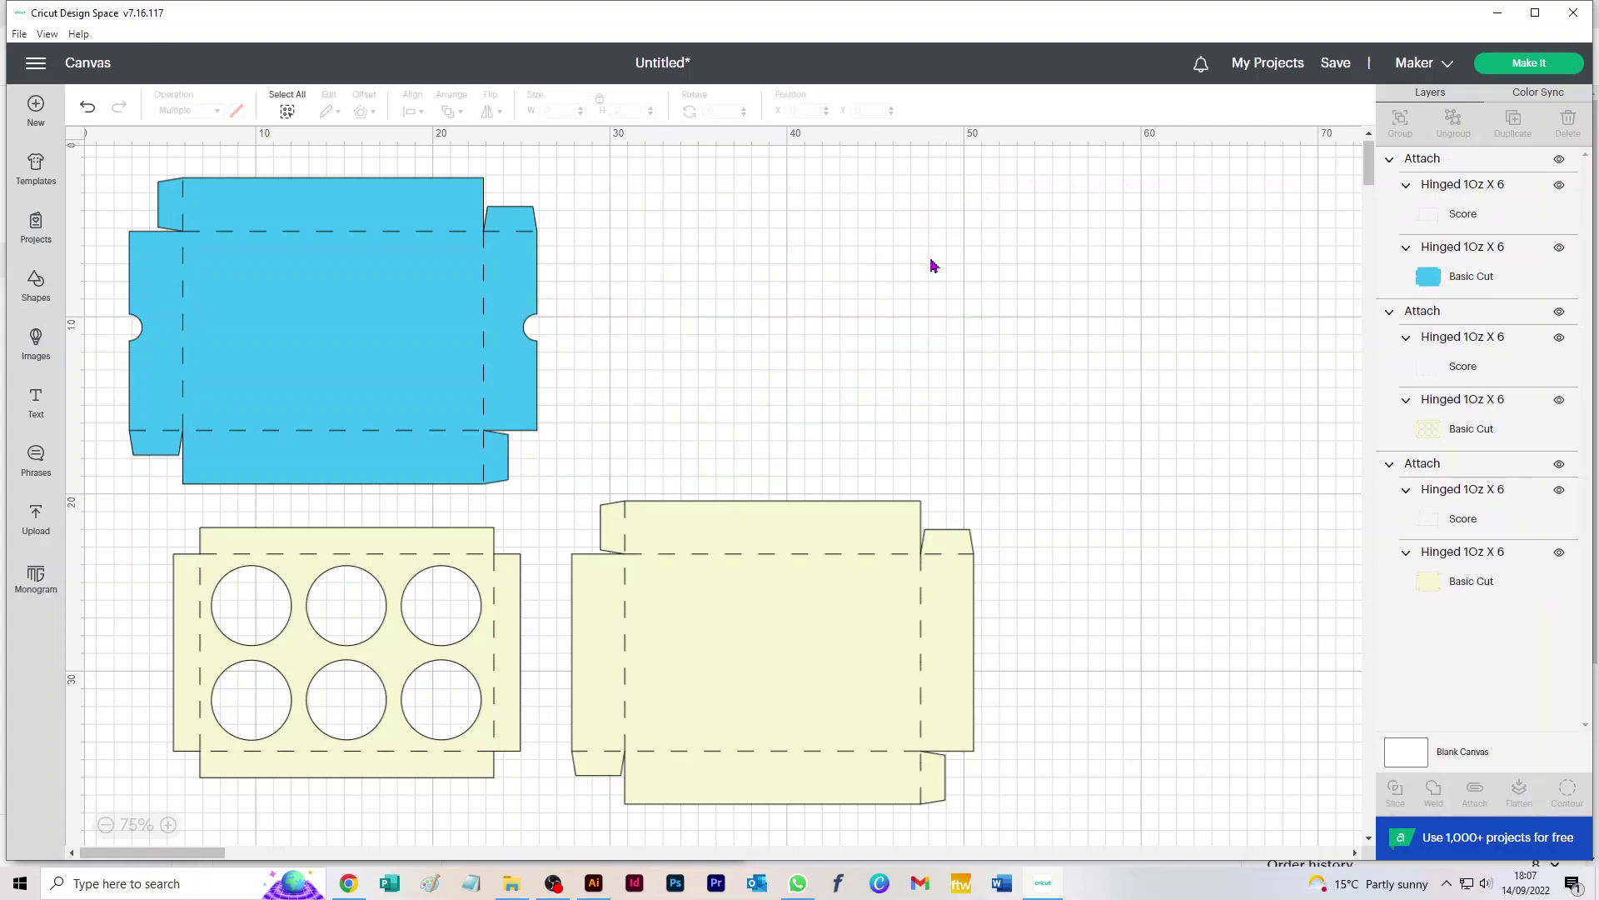
{"action": "left_click", "coordinate": [87, 108]}
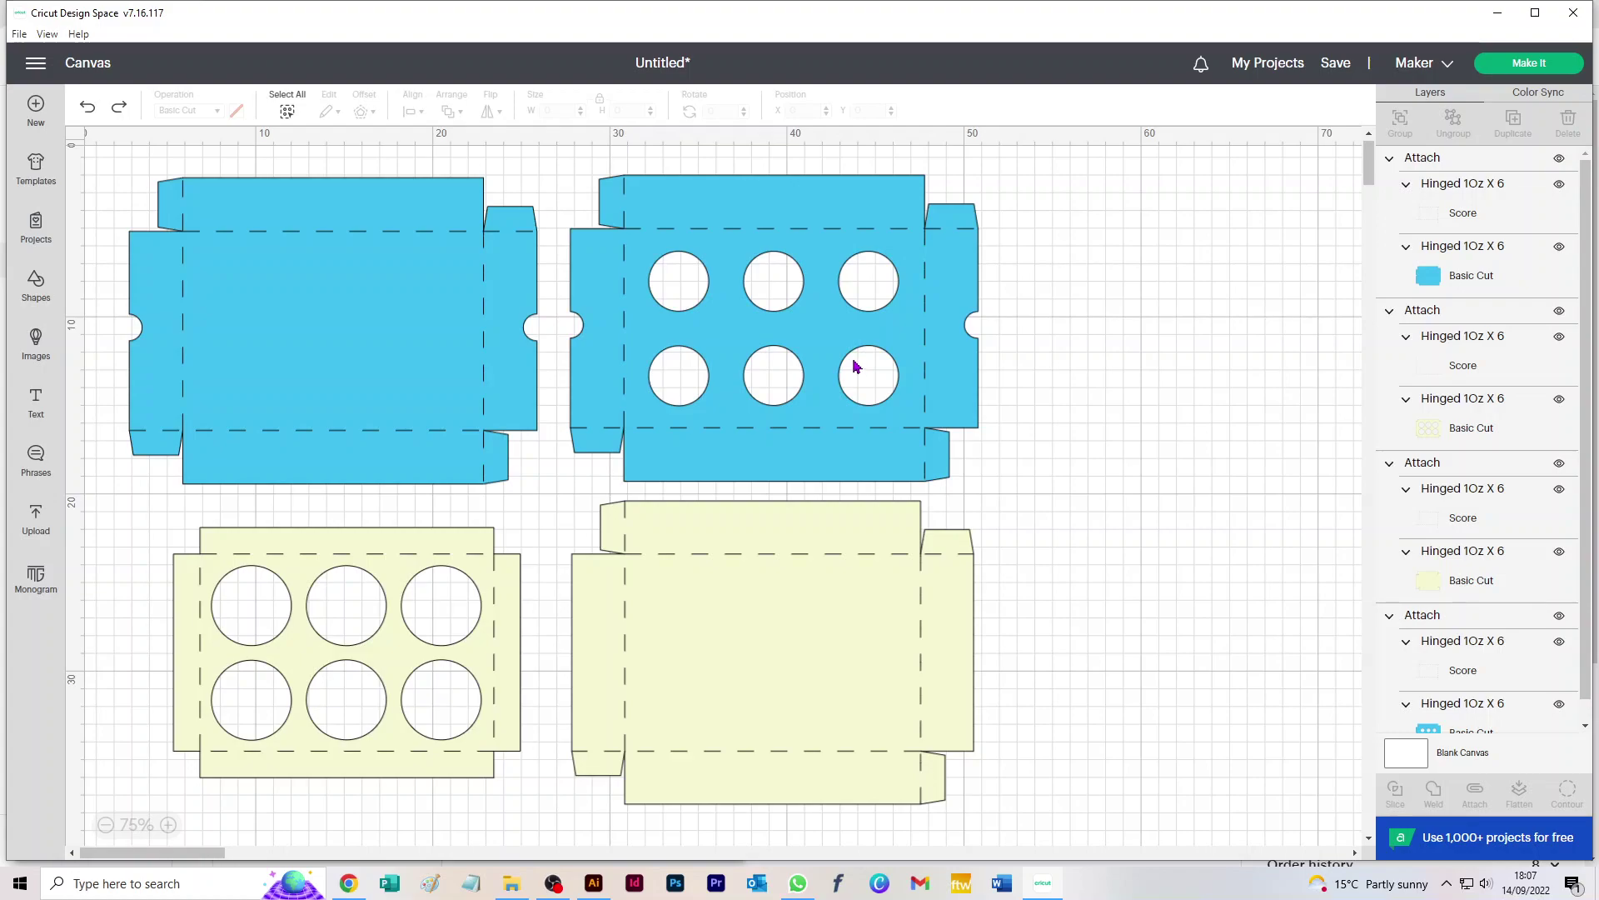
- Send the project to mat preparation and set the cream mats' material size to 21 cm x 29.7 cm (A4)
{"action": "left_click", "coordinate": [1537, 68]}
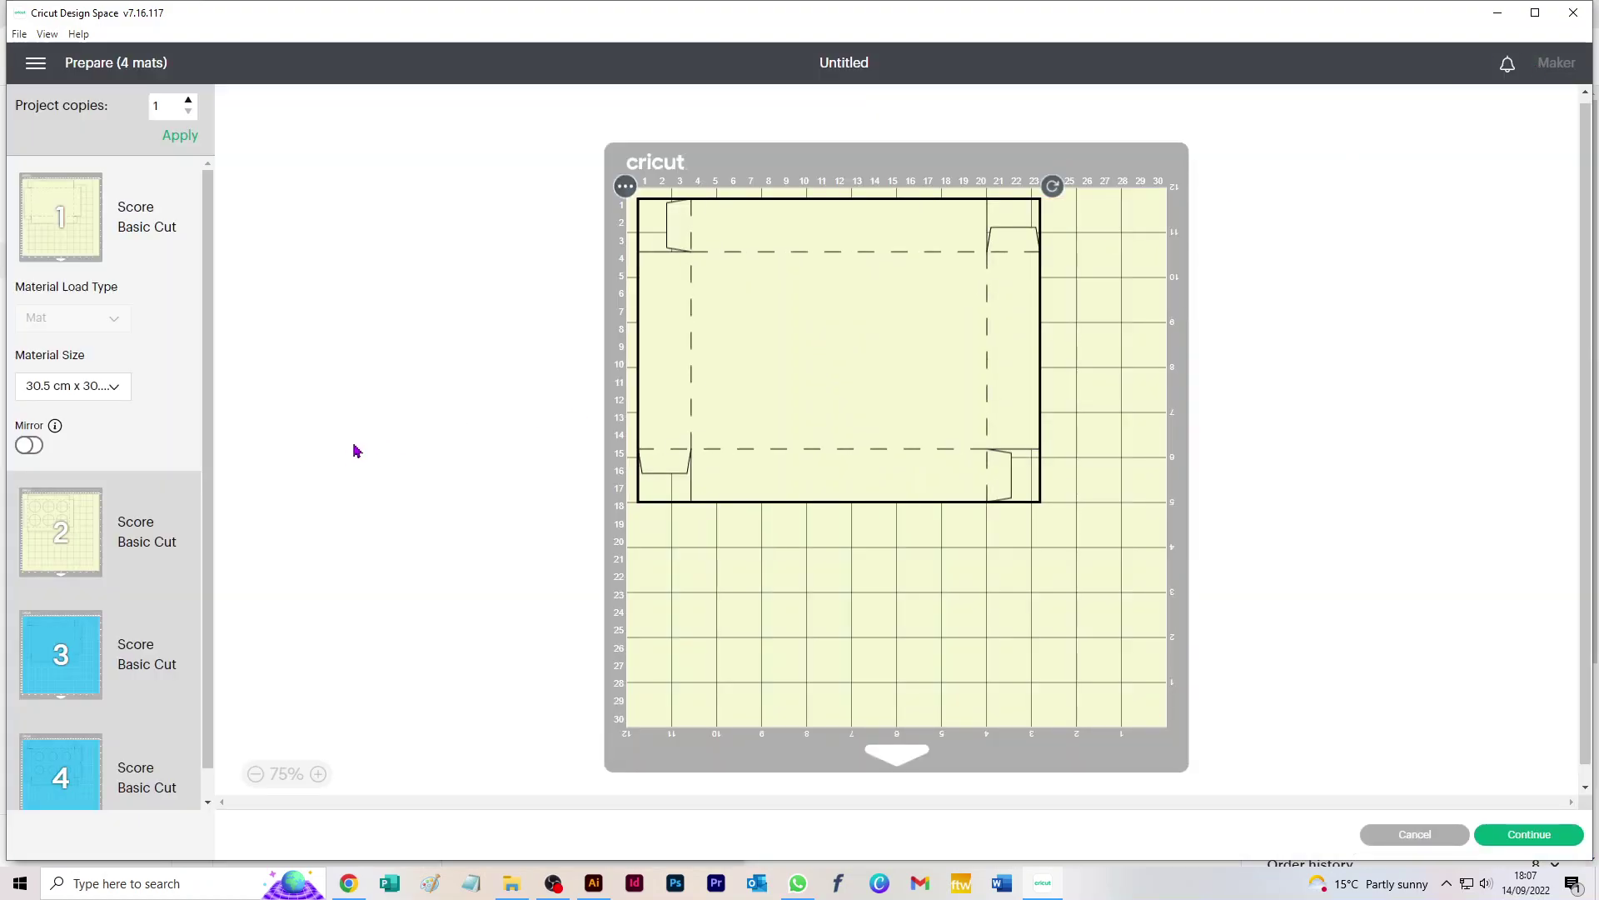
{"action": "left_click", "coordinate": [83, 386]}
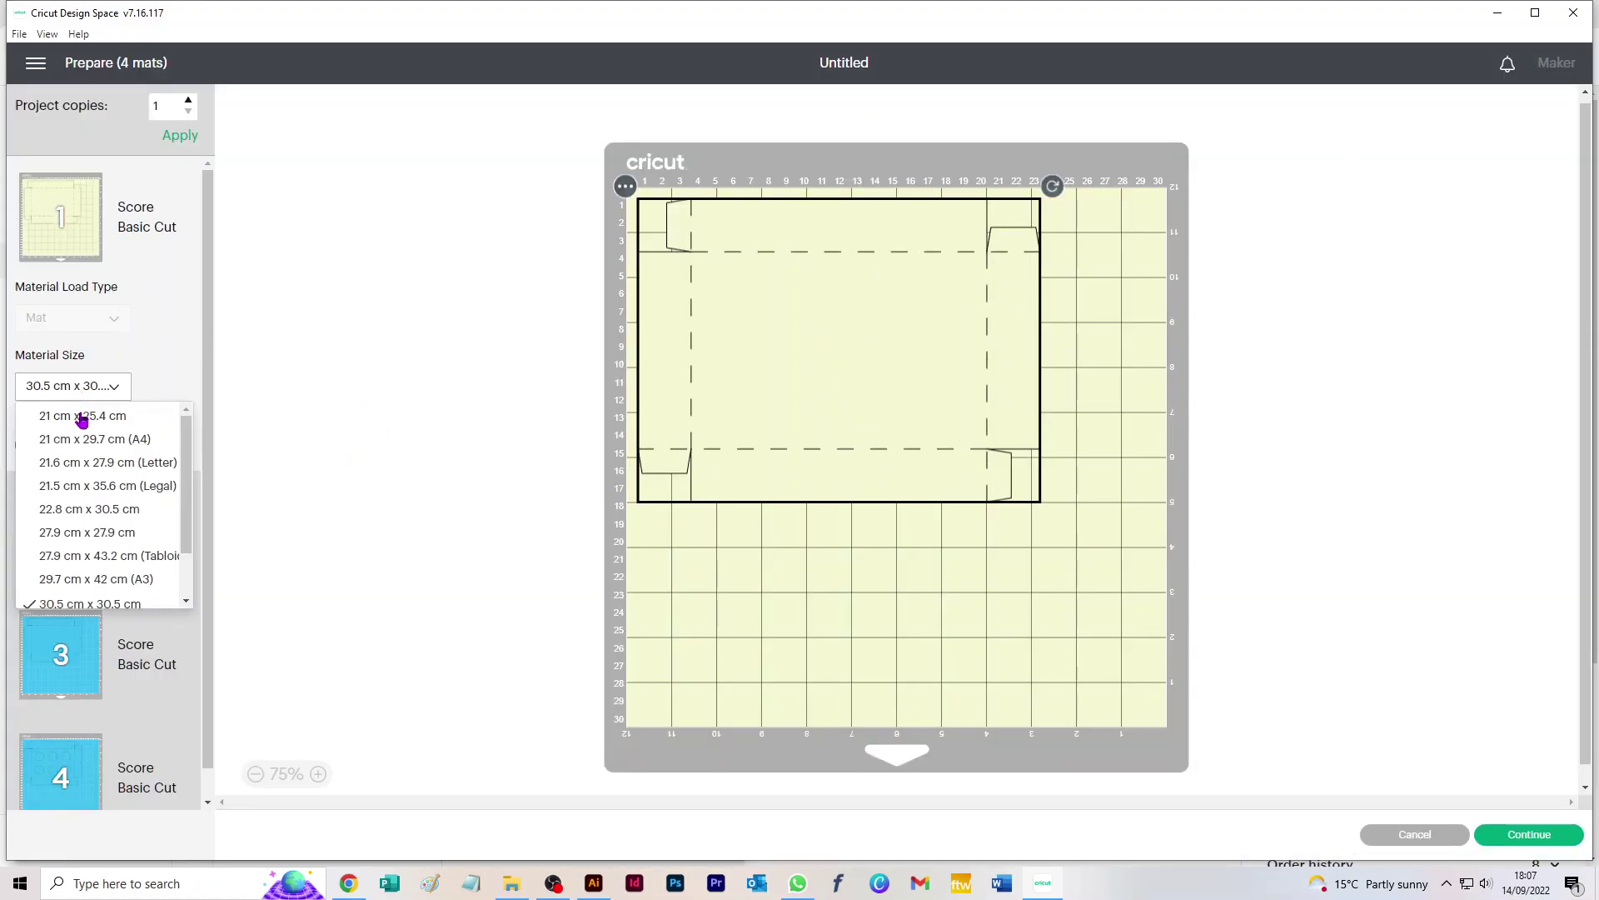
{"action": "left_click", "coordinate": [90, 447]}
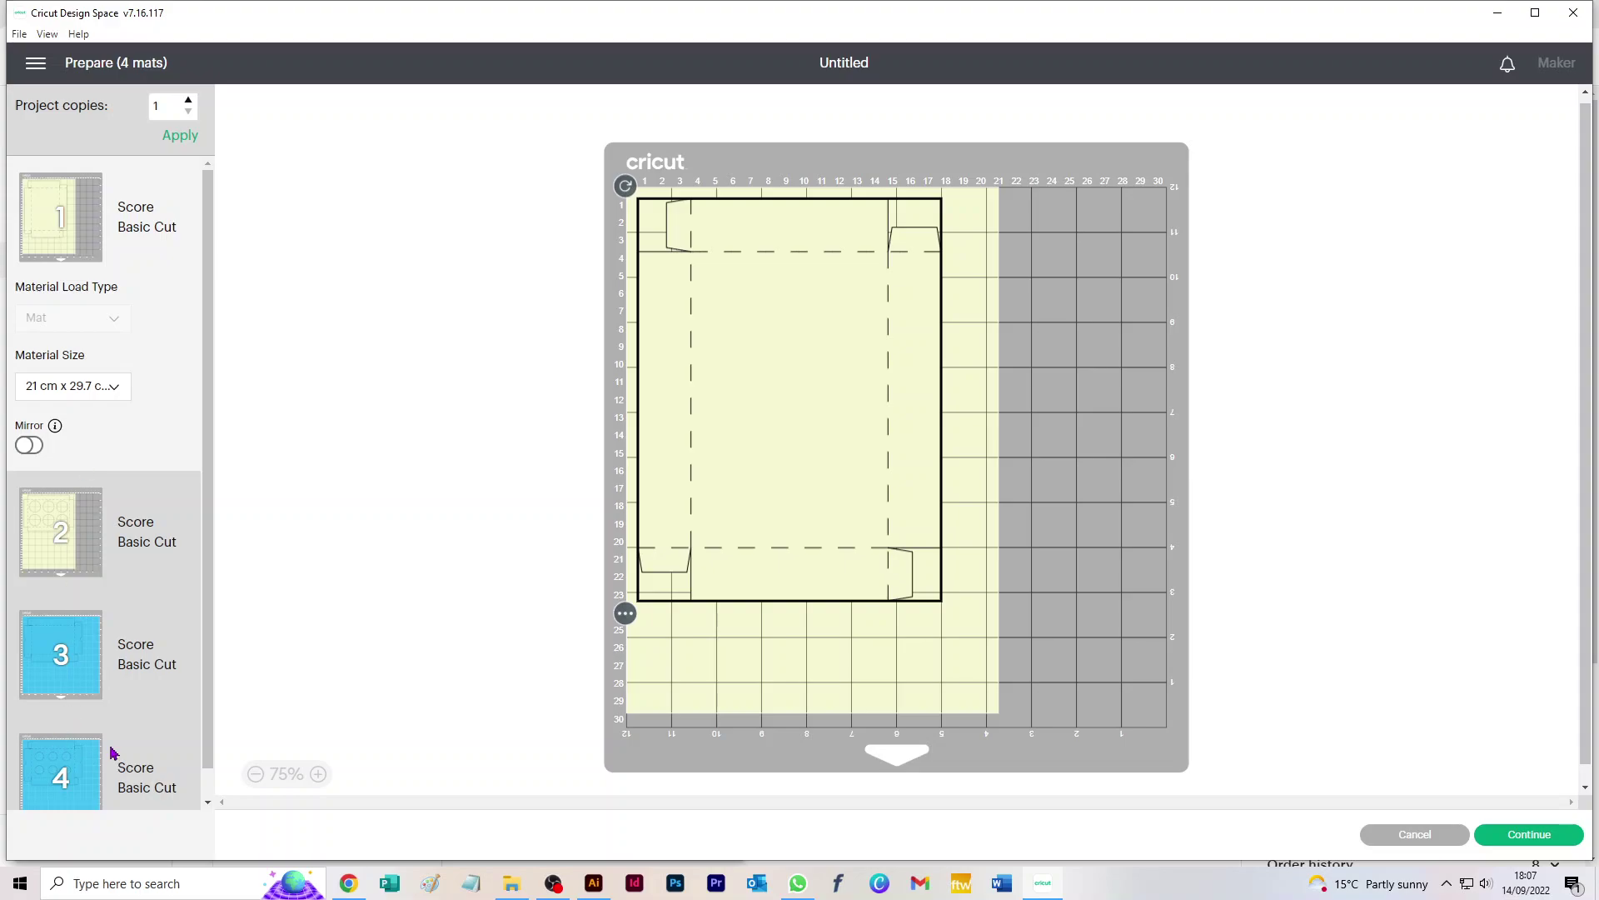
- Set the blue mats' material size to 21 cm x 29.7 cm (A4)
{"action": "left_click", "coordinate": [69, 666]}
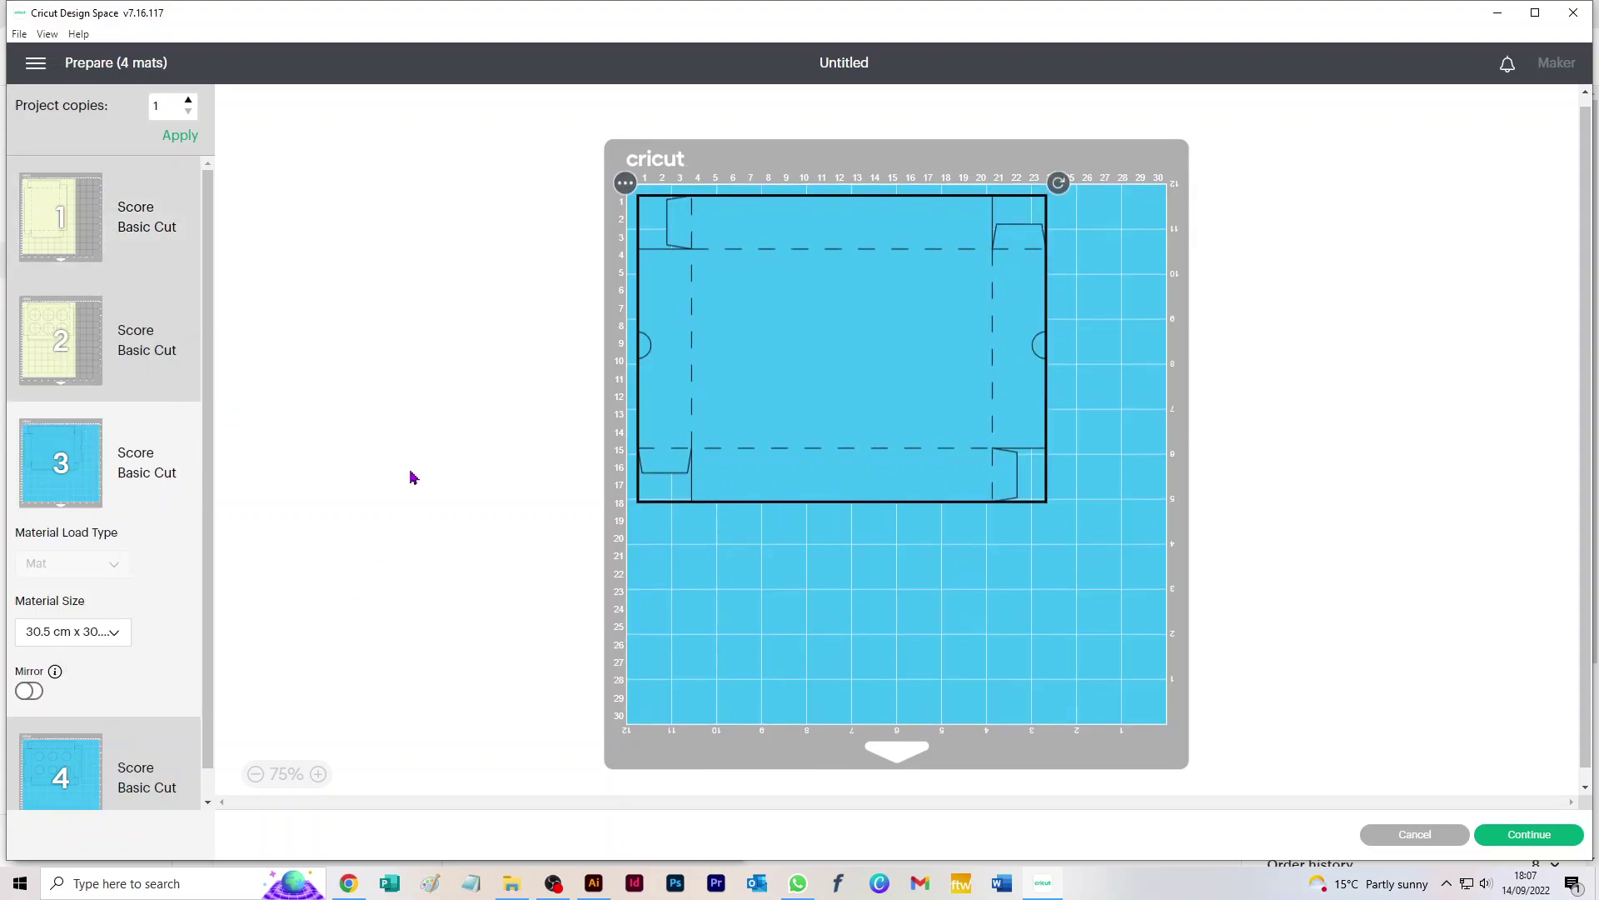
{"action": "scroll", "coordinate": [410, 475], "scroll_direction": "down", "scroll_amount": 1}
{"action": "scroll", "coordinate": [100, 595], "scroll_direction": "down", "scroll_amount": 1}
{"action": "left_click", "coordinate": [114, 604]}
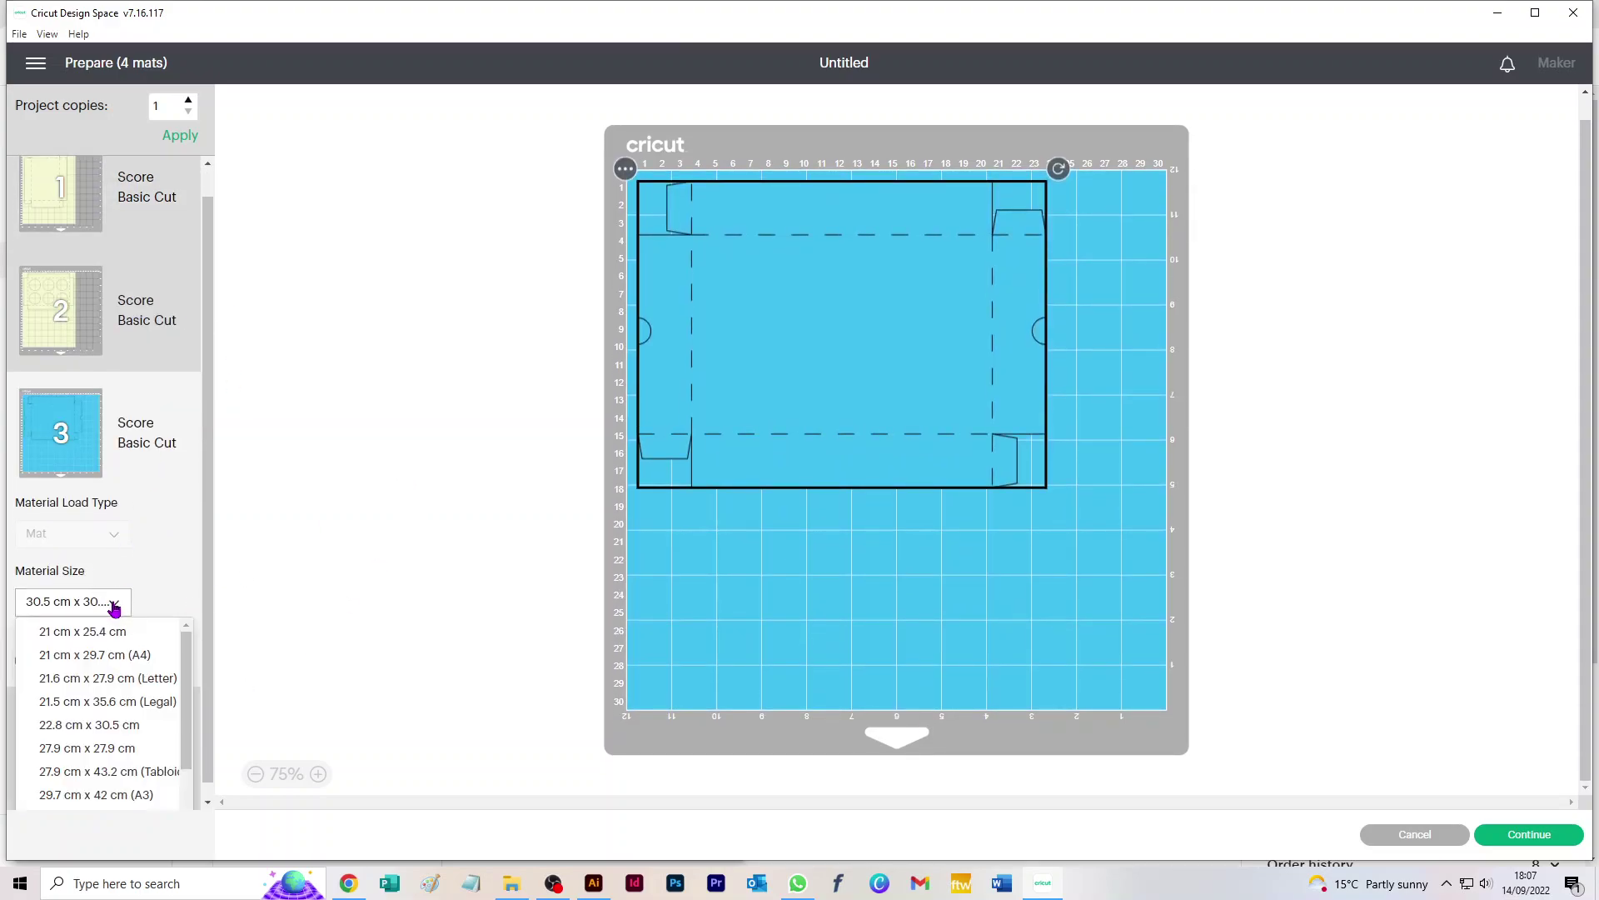
{"action": "left_click", "coordinate": [135, 655]}
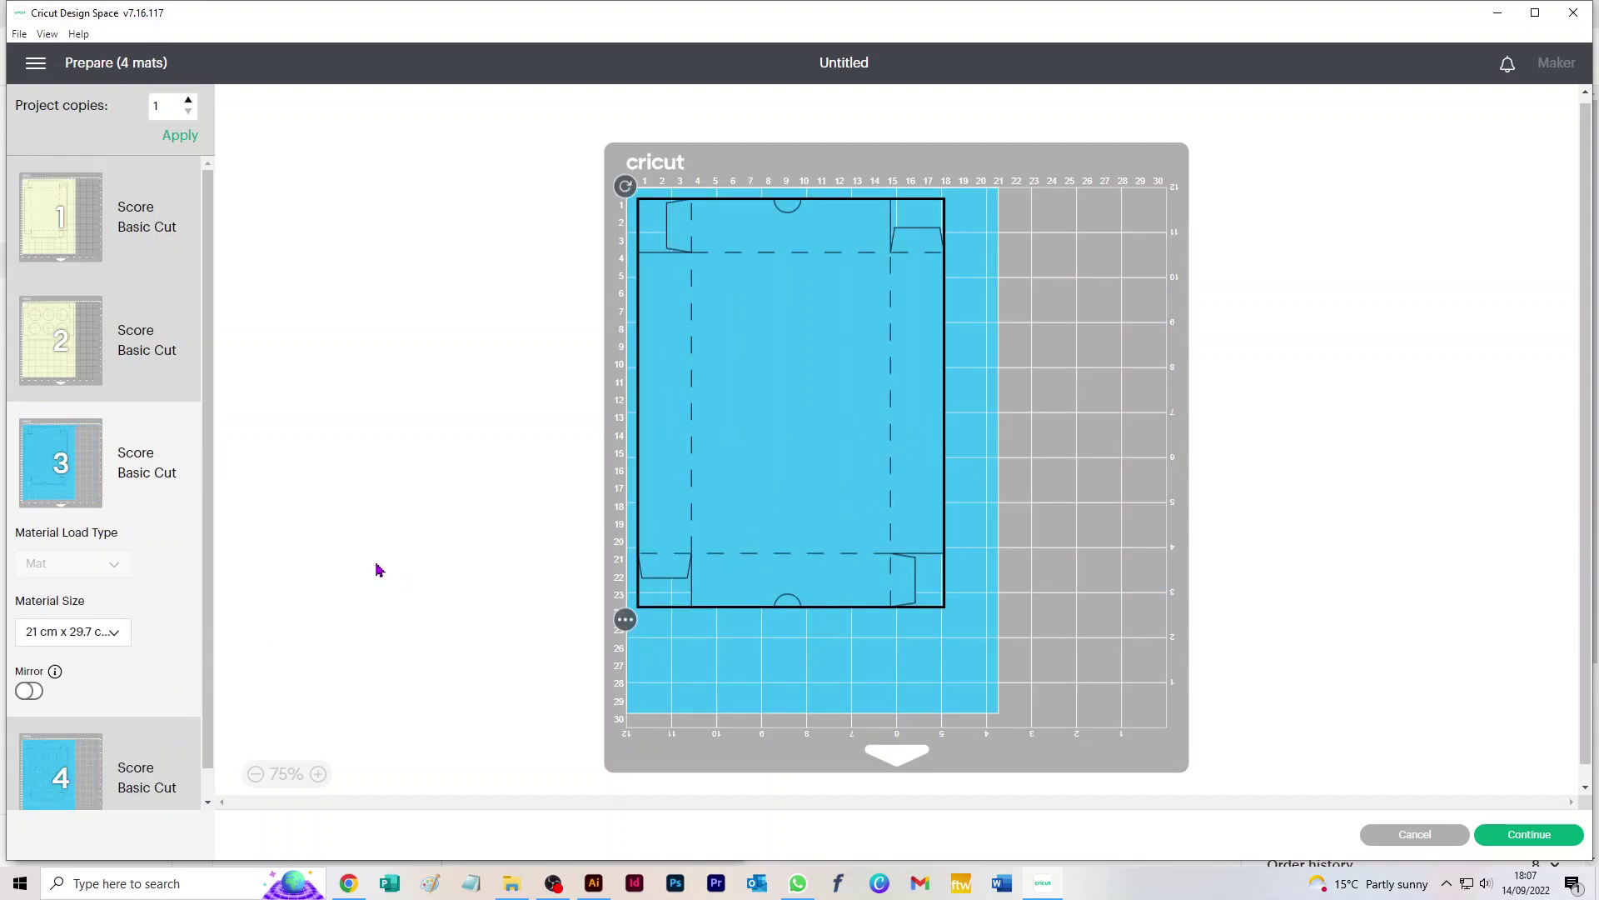